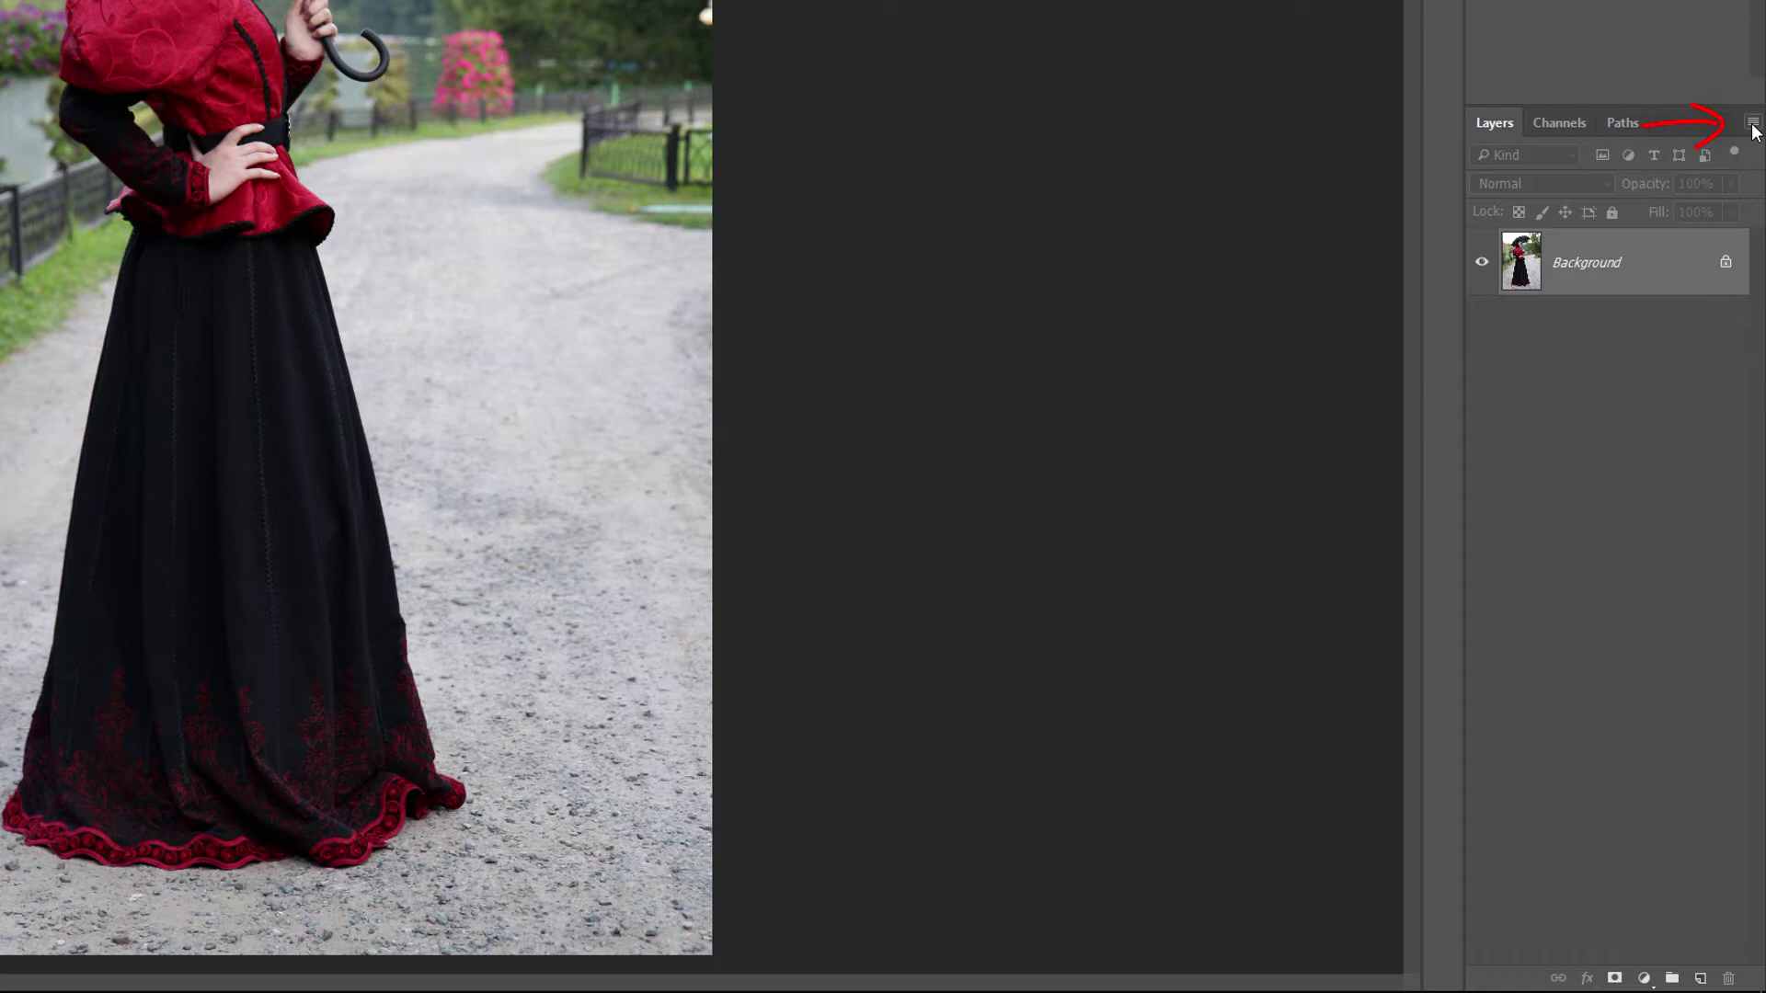
# - Convert the Background layer to a smart object named Layer 0 from the Layers panel menu
pyautogui.click(1754, 130)
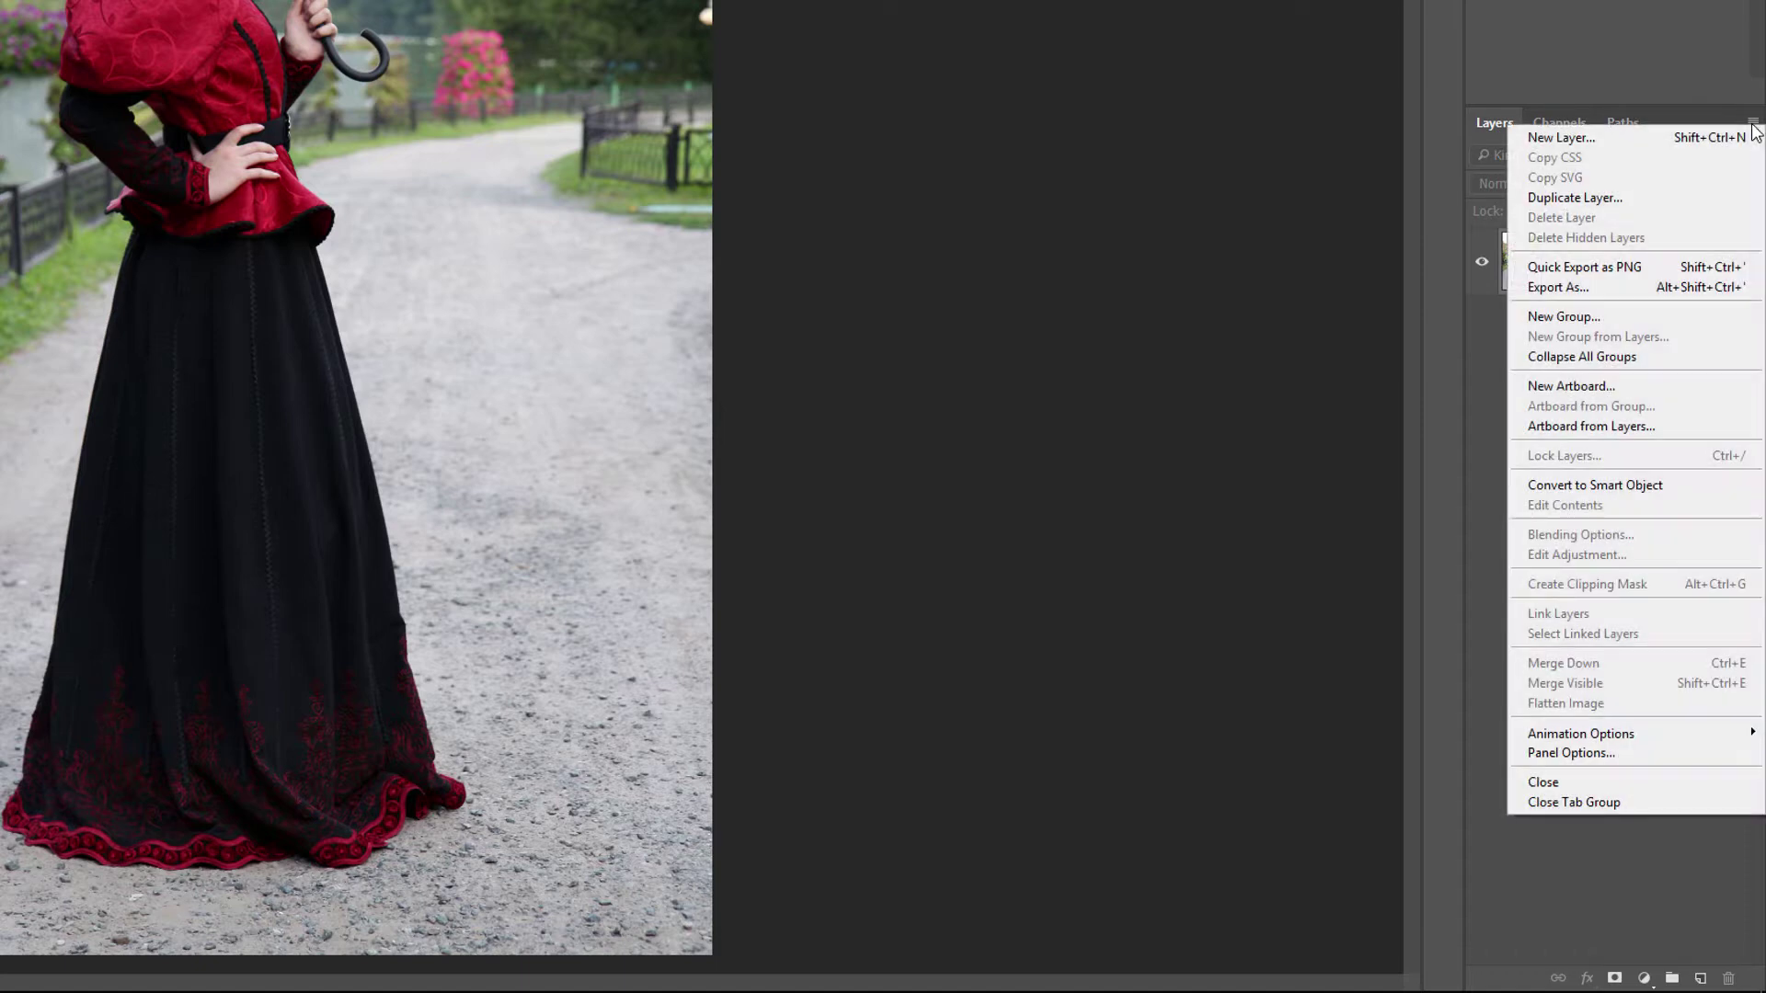
pyautogui.click(1695, 490)
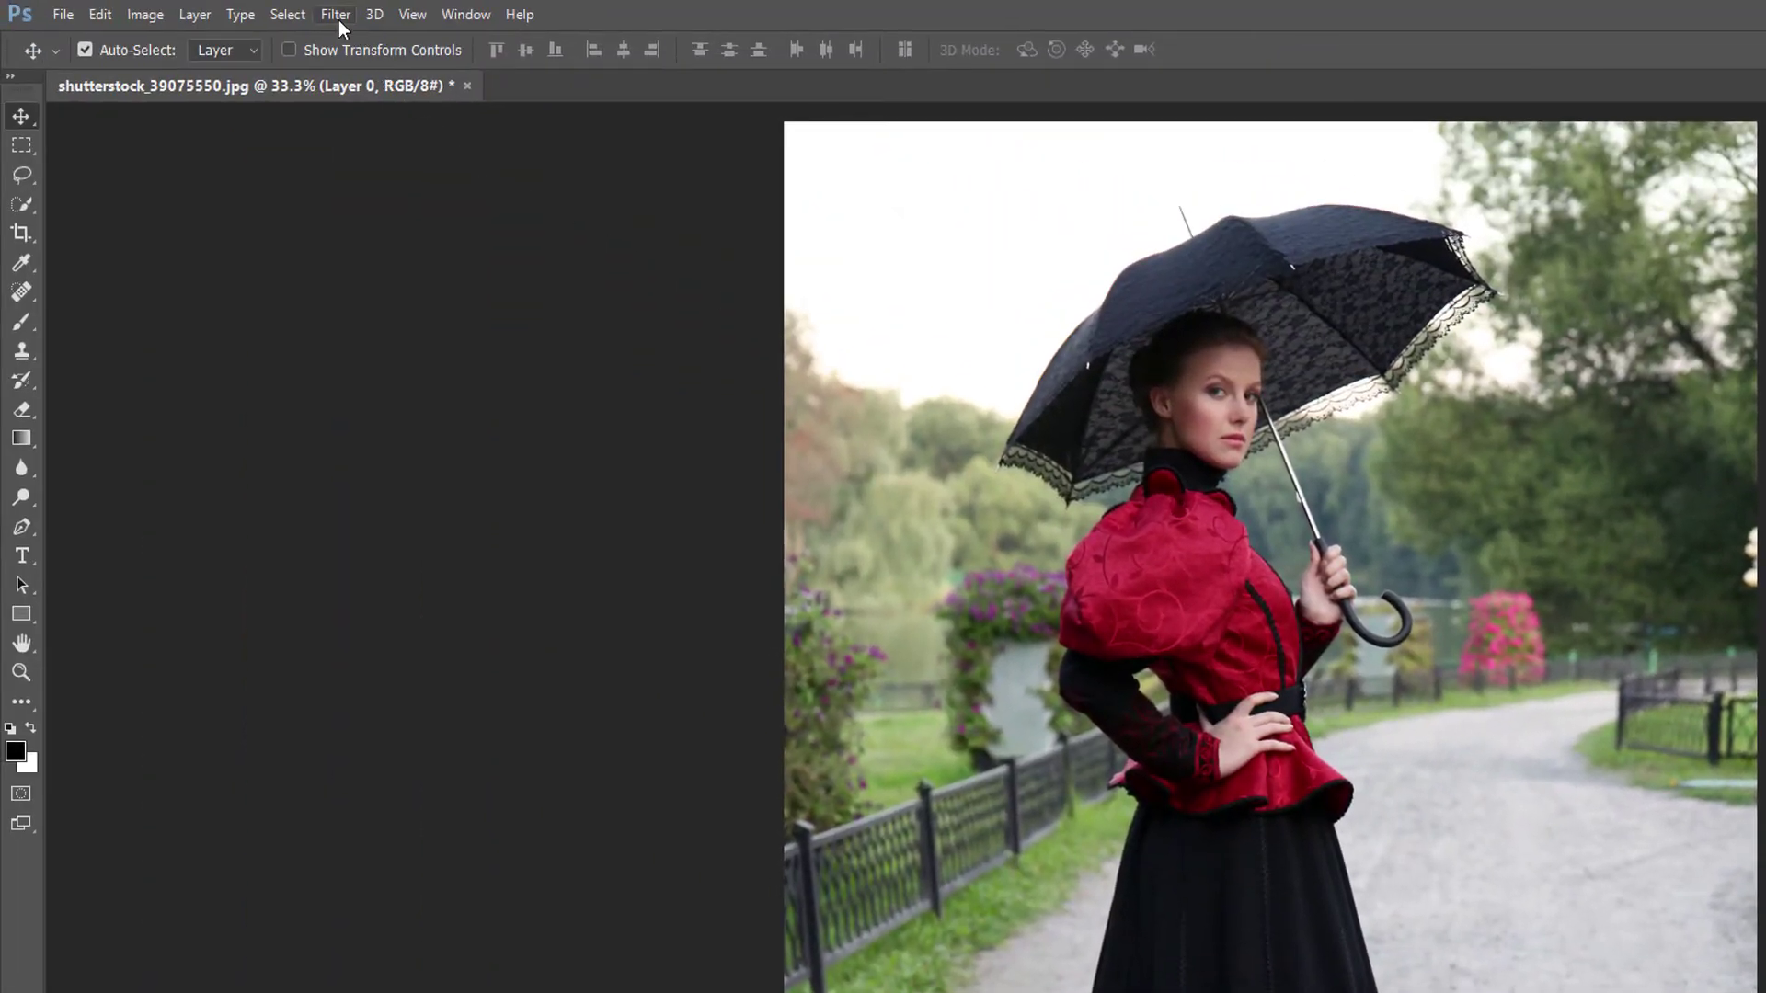
# - Open Filter > Camera Raw Filter on the Layer 0 smart object
pyautogui.click(336, 16)
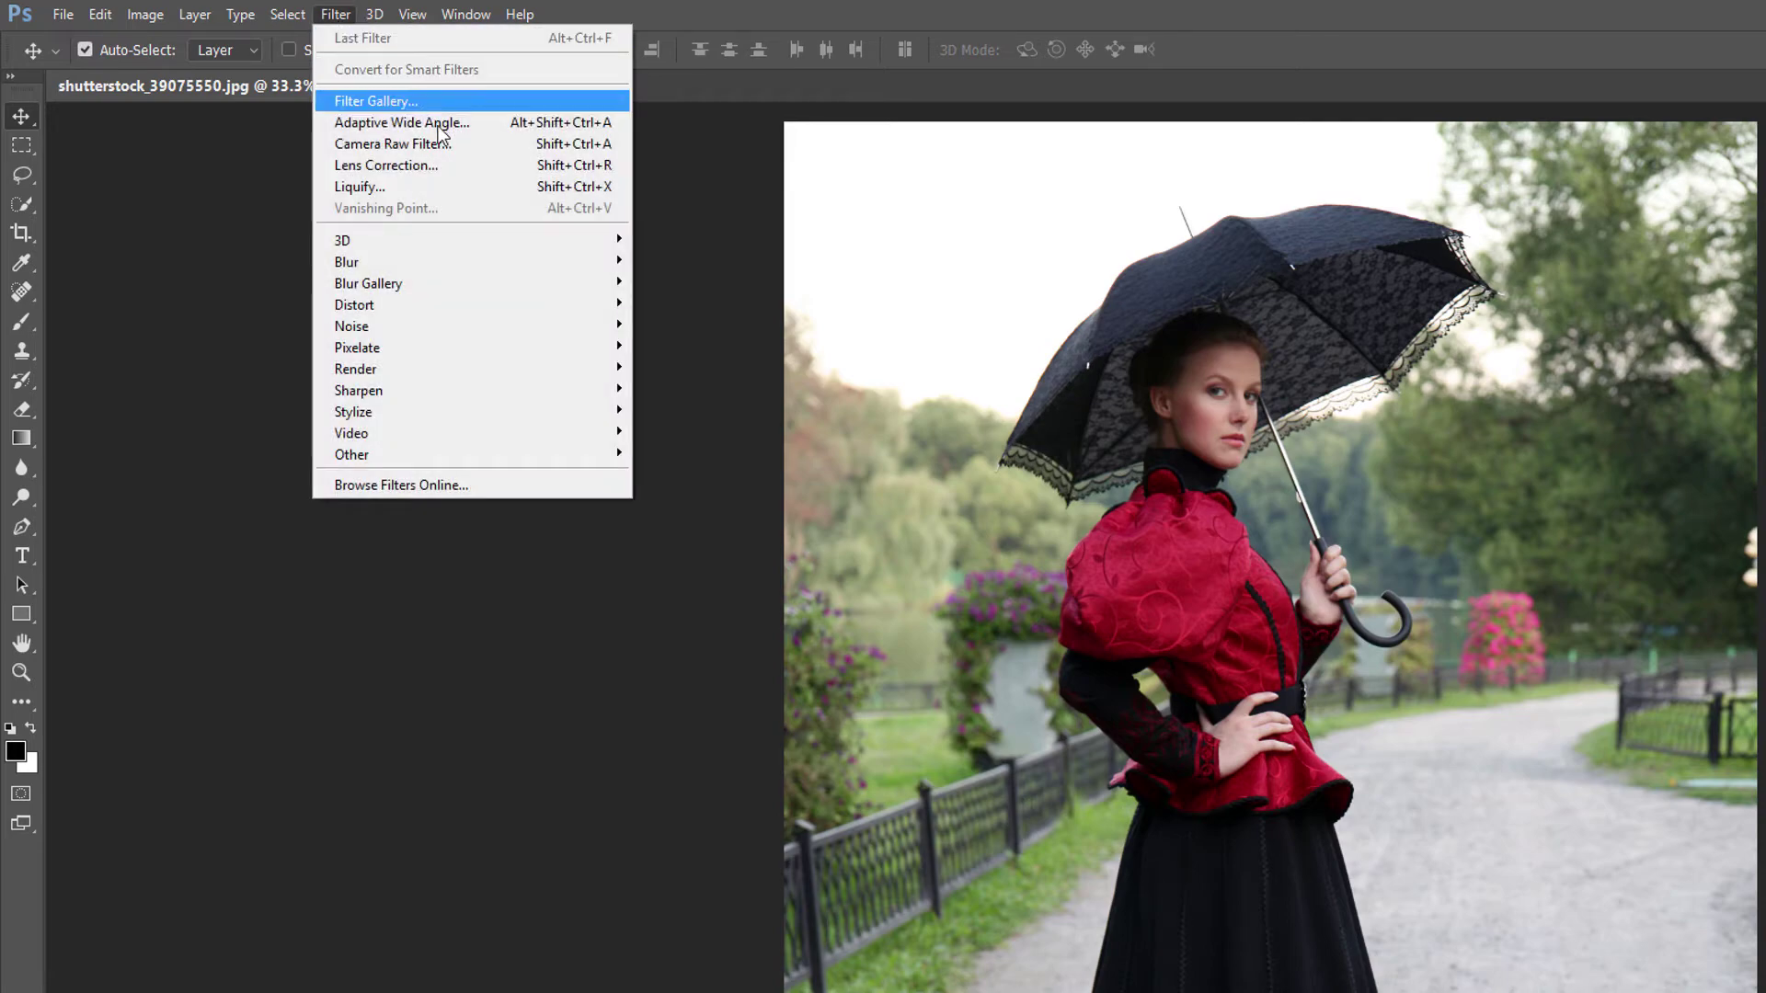
pyautogui.click(460, 145)
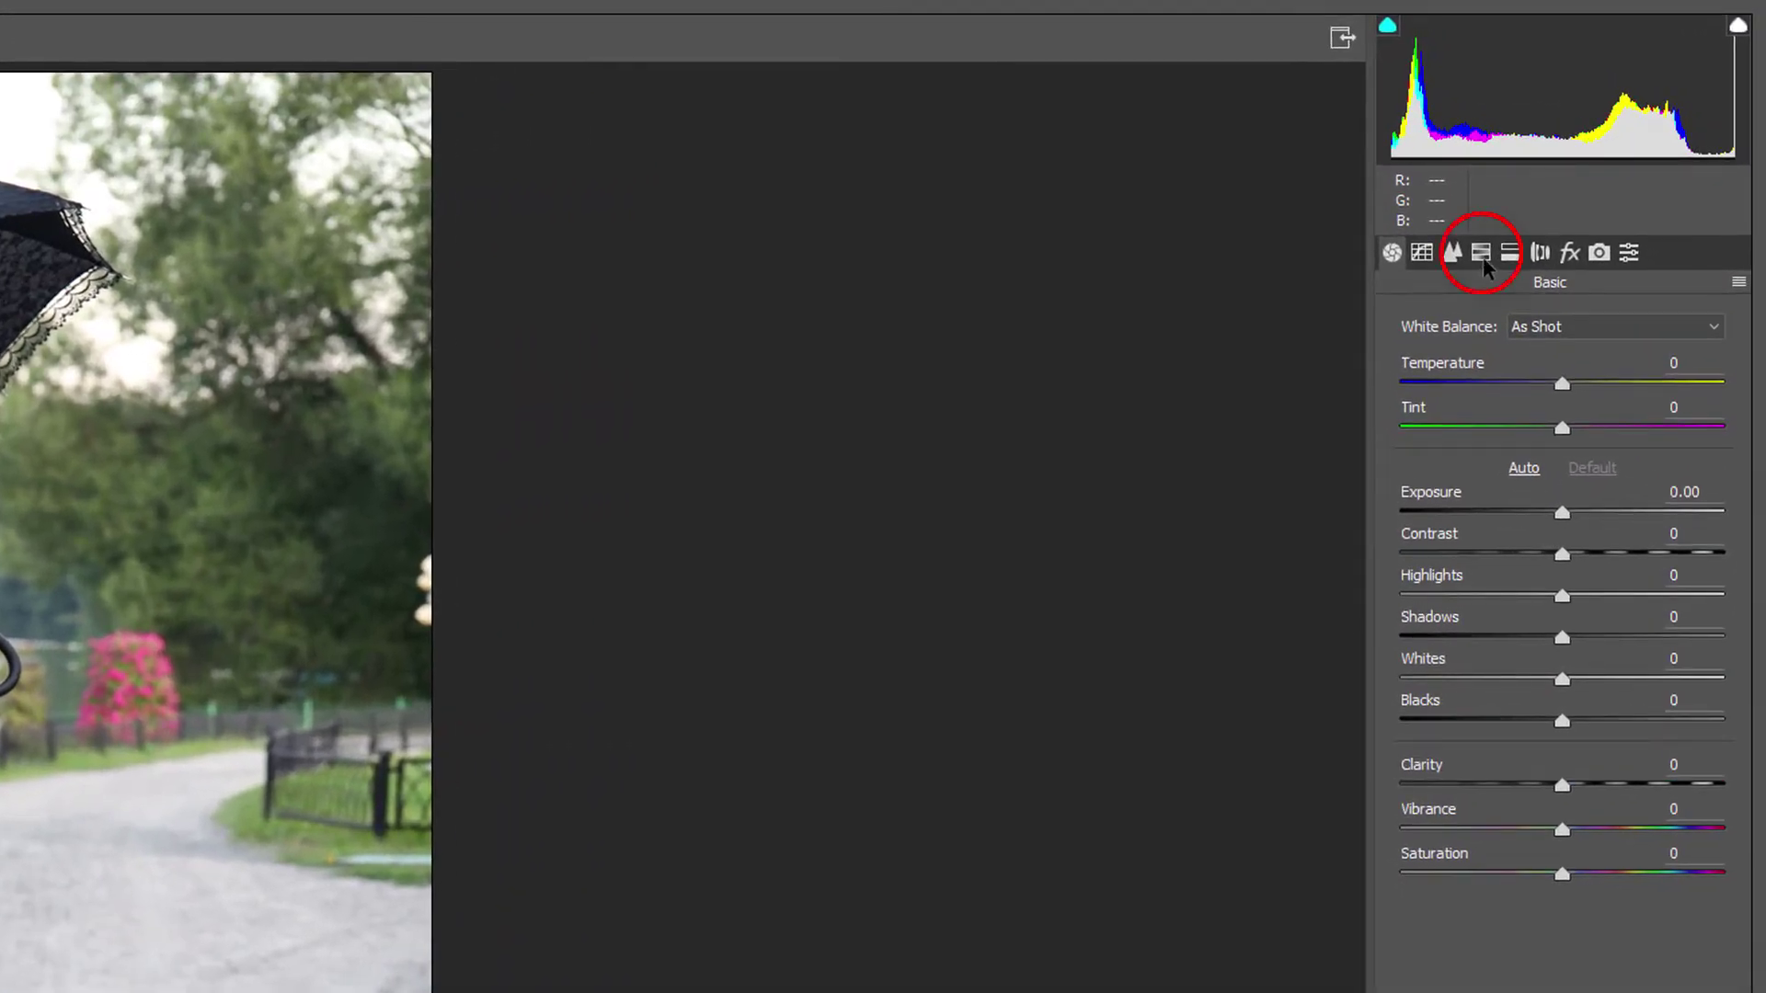
# - Convert to grayscale and mix Reds +52, Oranges +57, Greens +27, Magentas +50, and brighter Blues
pyautogui.click(1481, 254)
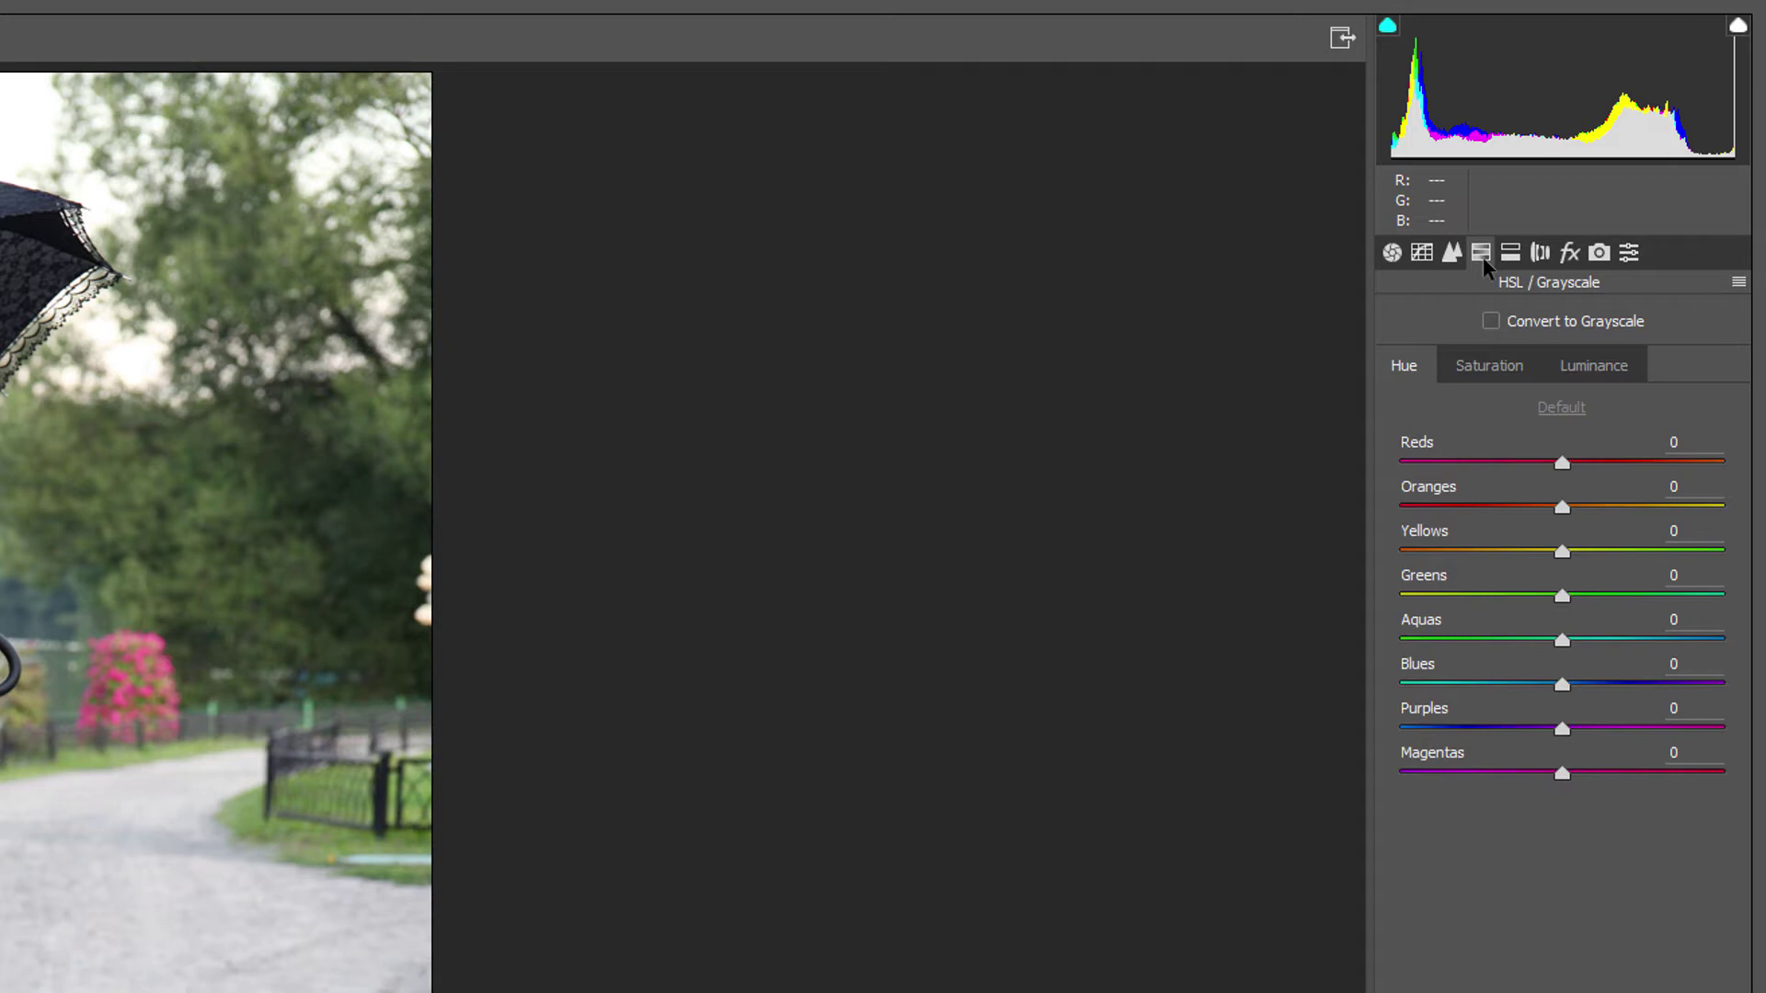
pyautogui.click(1491, 322)
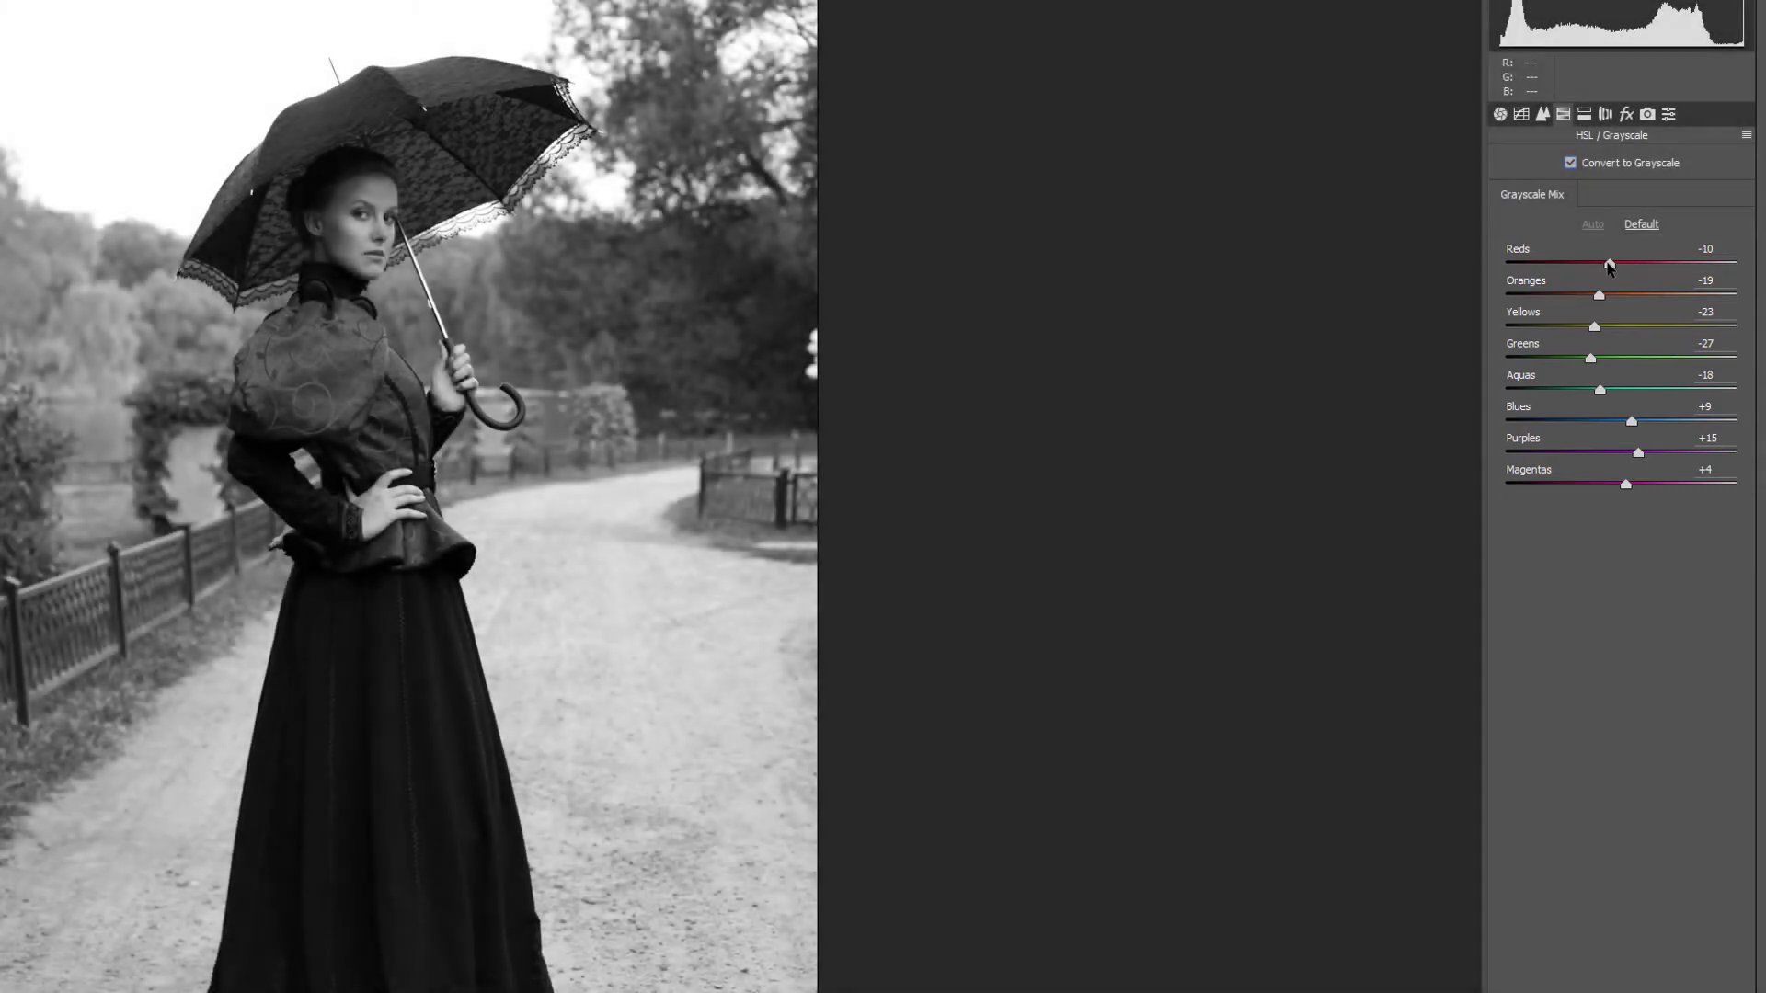
pyautogui.moveTo(1609, 266); pyautogui.dragTo(1747, 283)
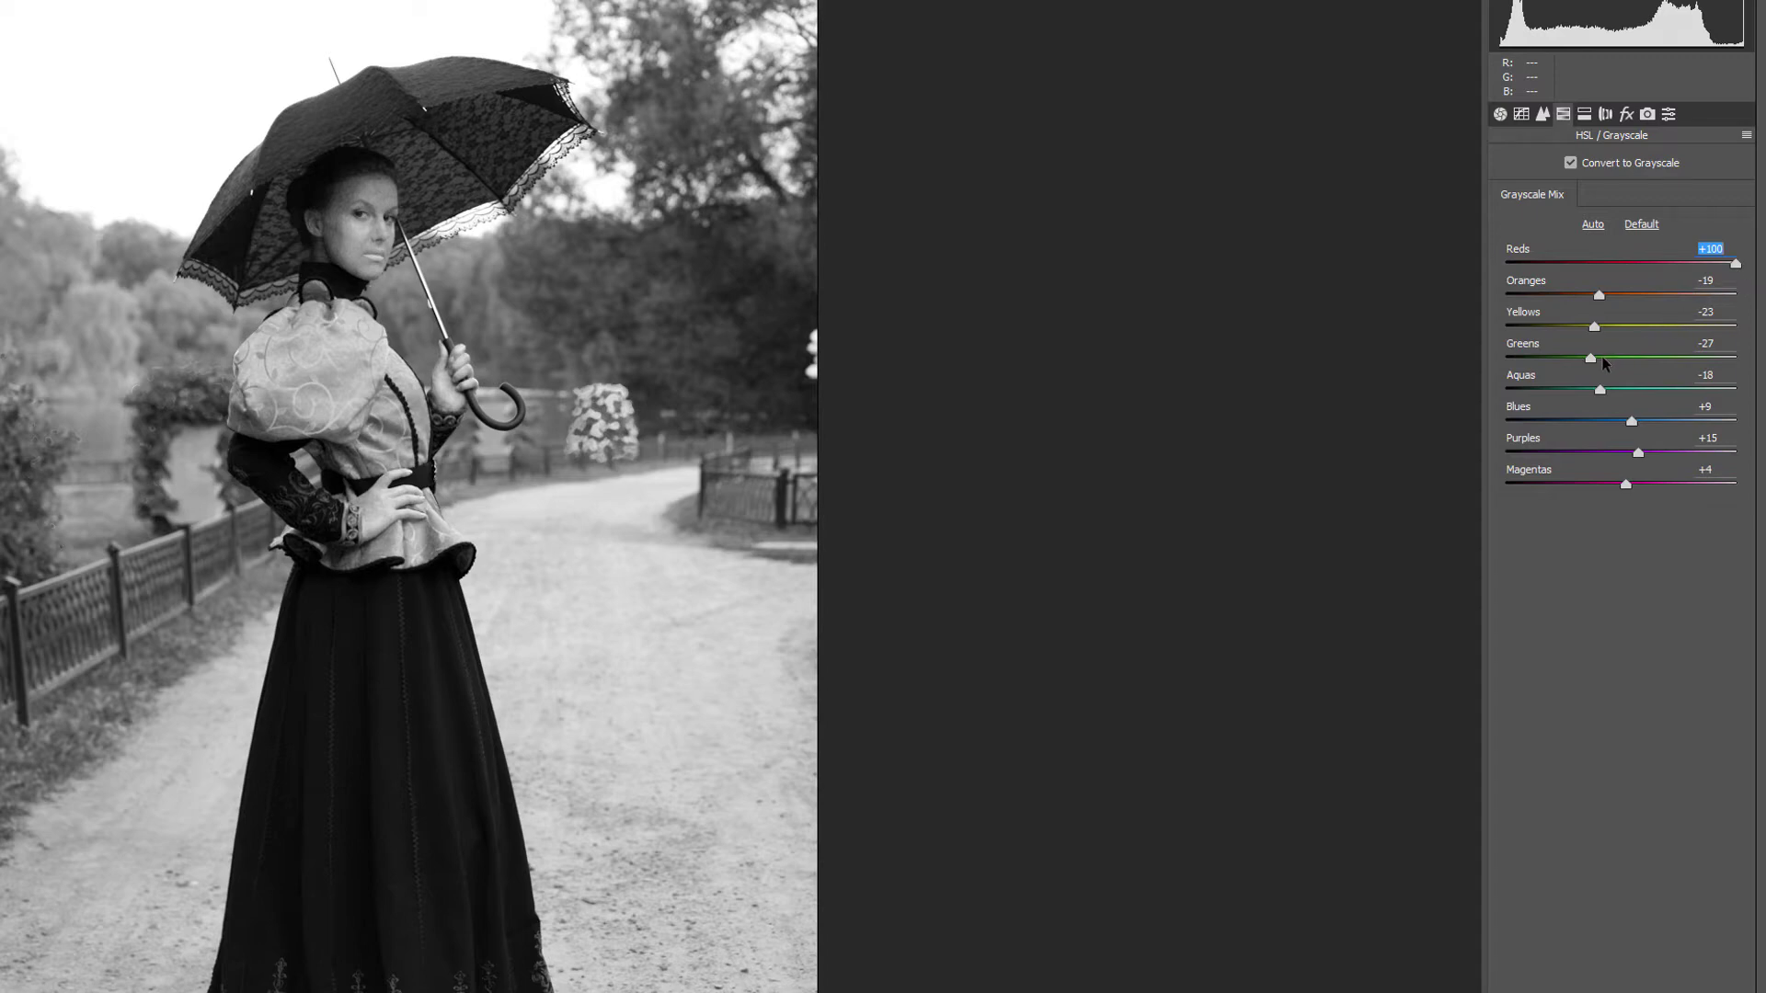
pyautogui.moveTo(1592, 359); pyautogui.dragTo(1532, 361)
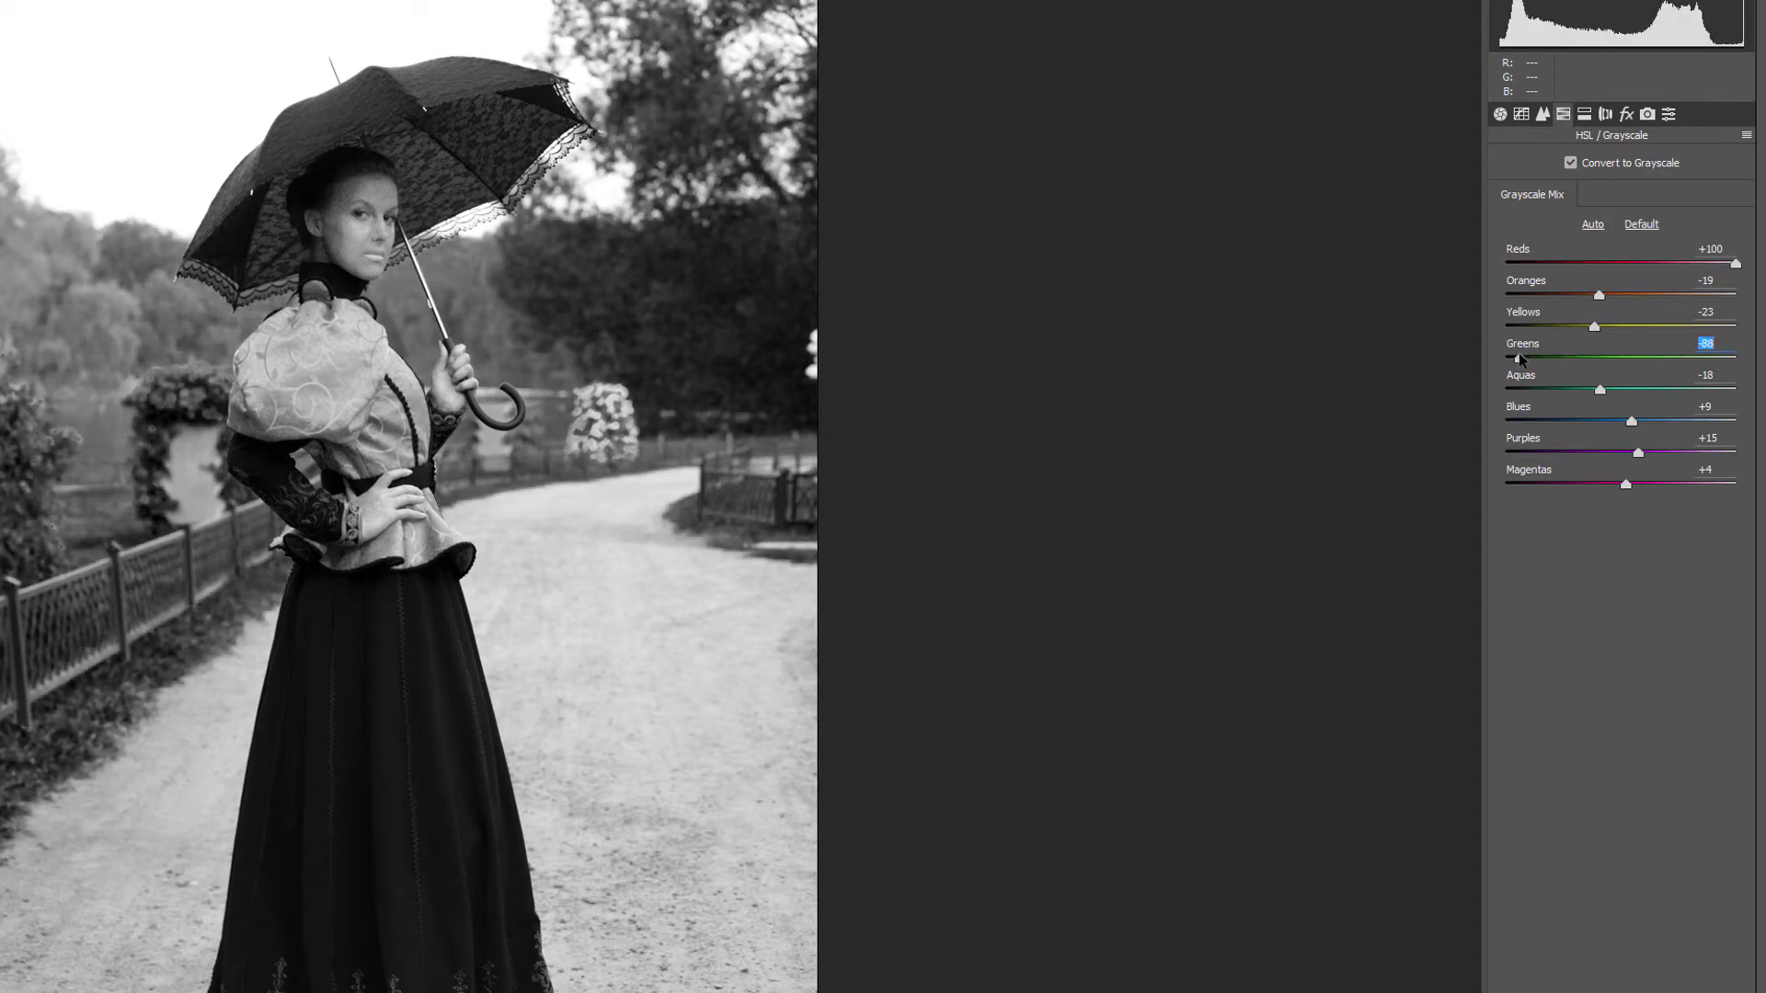
pyautogui.moveTo(1519, 360); pyautogui.dragTo(1498, 365)
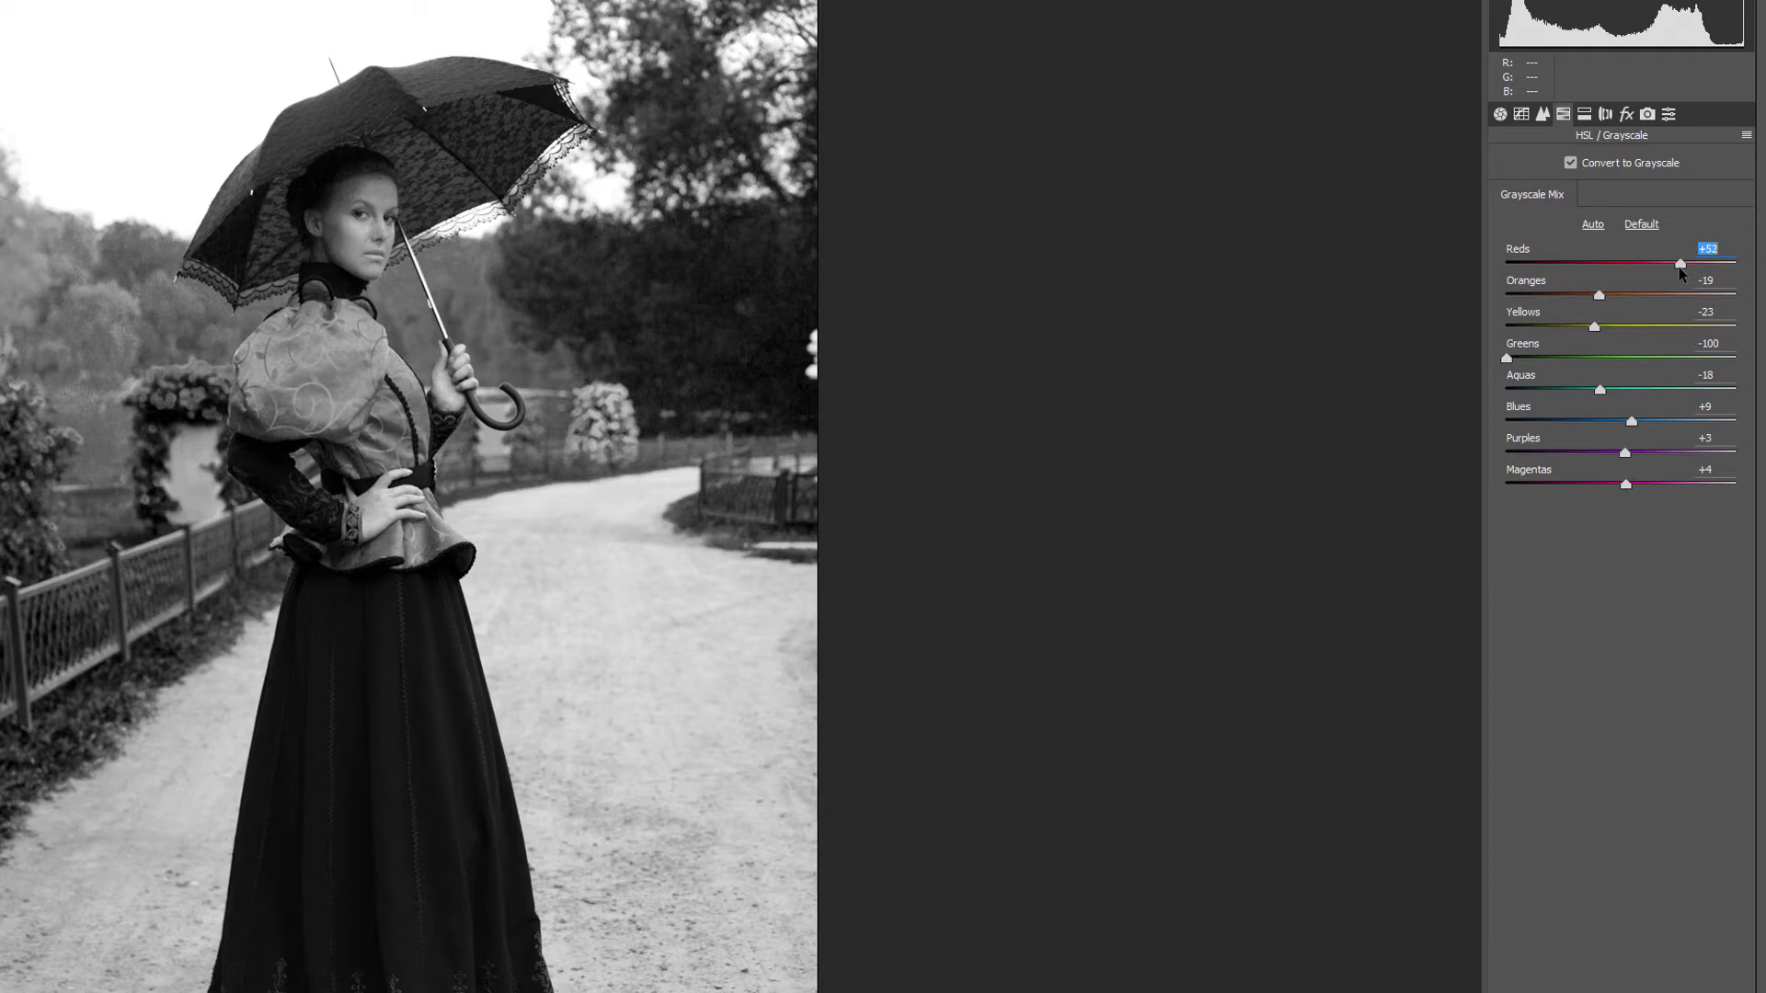
pyautogui.moveTo(1599, 296); pyautogui.dragTo(1637, 330)
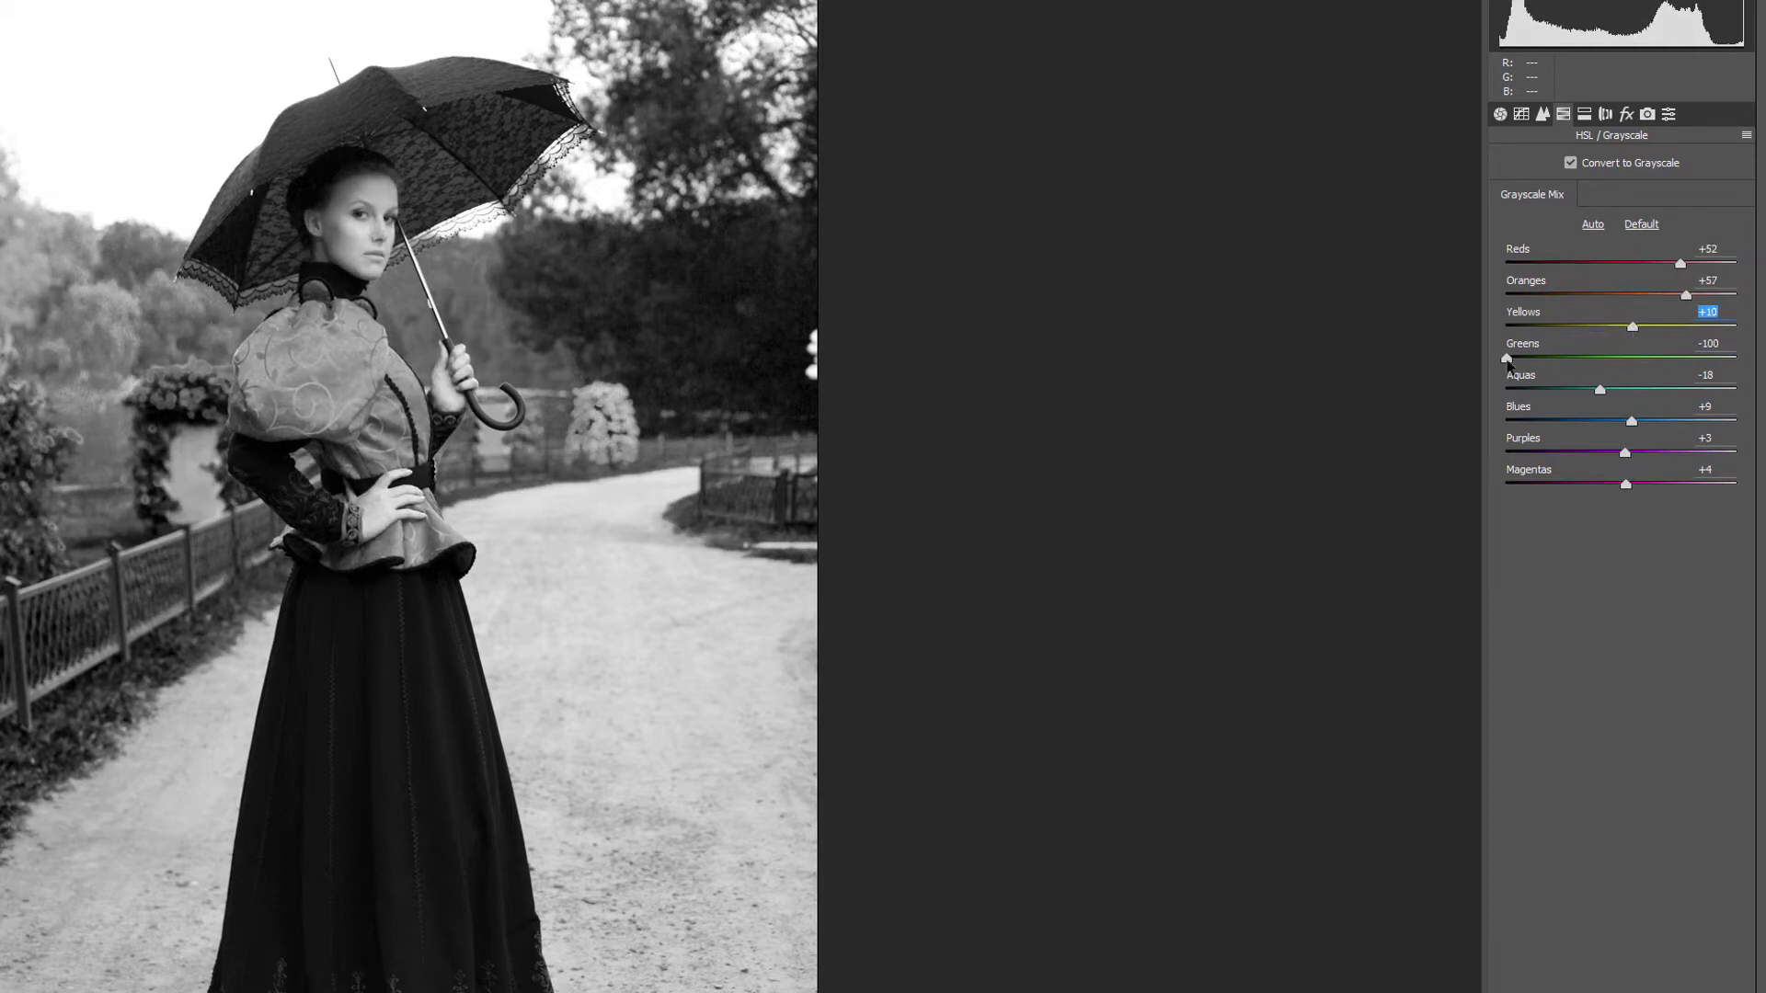
pyautogui.moveTo(1509, 359); pyautogui.dragTo(1653, 357)
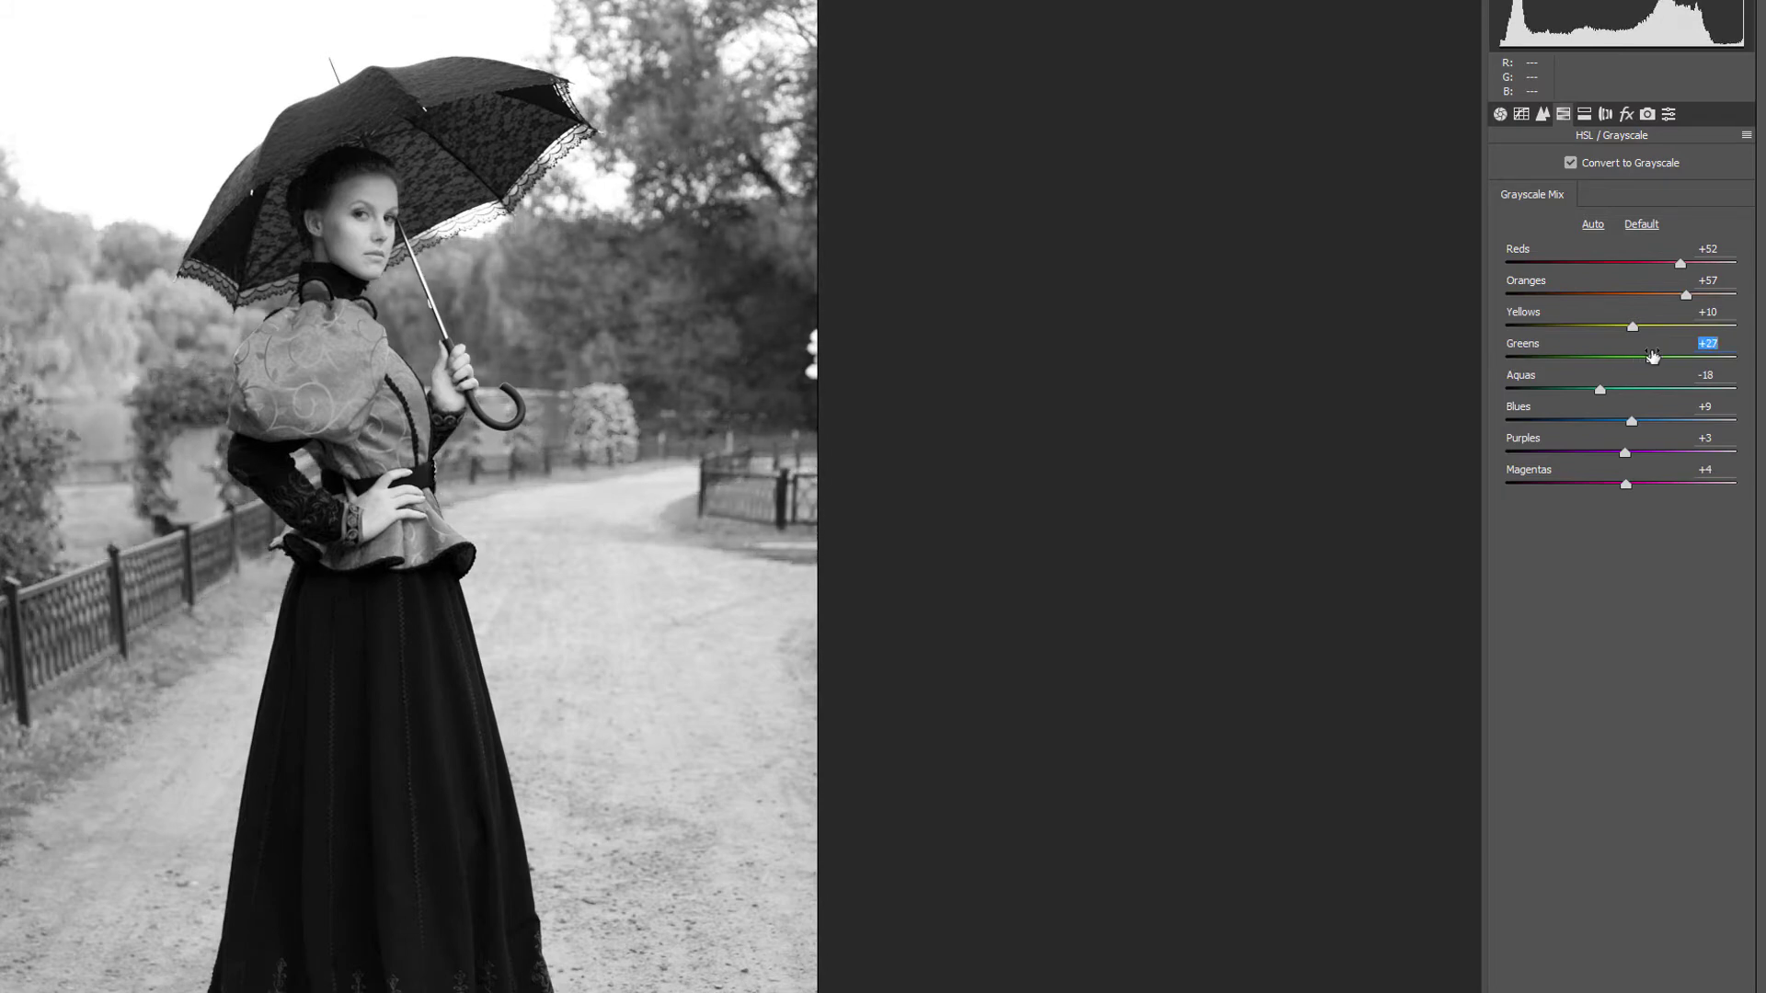
pyautogui.click(1601, 390)
pyautogui.moveTo(1632, 421); pyautogui.dragTo(1679, 490)
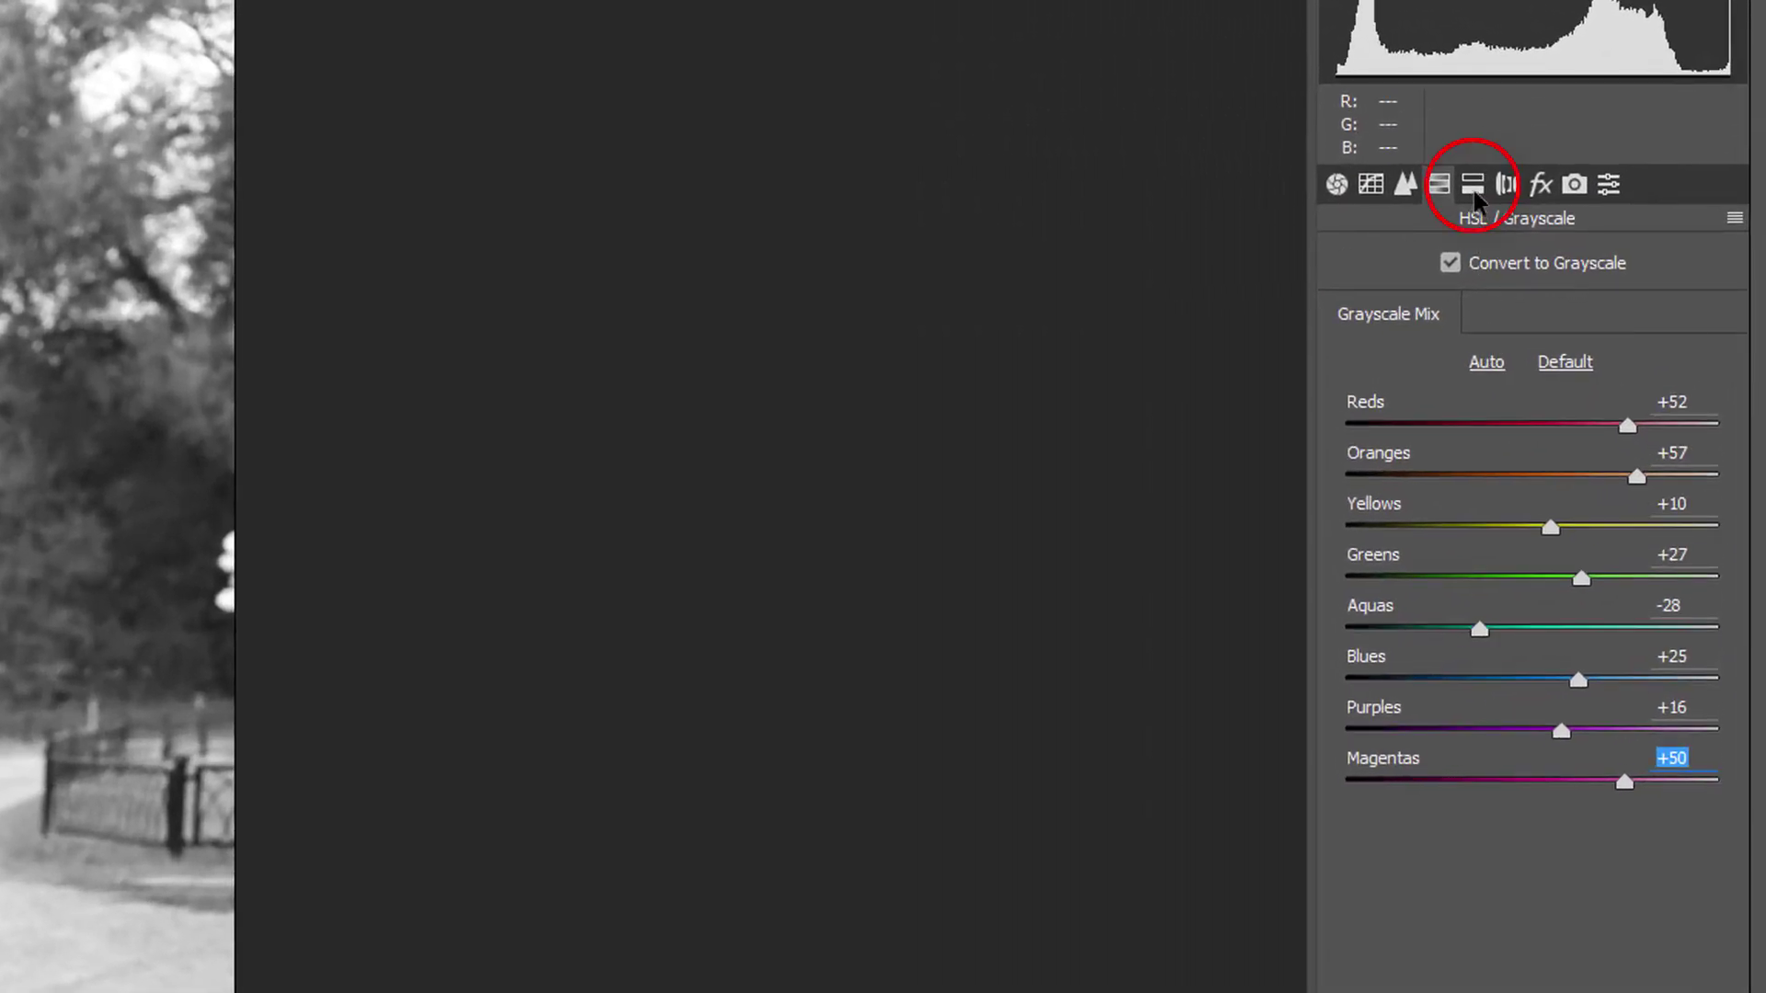
# - Set split toning Highlights Hue 40, Saturation 20 and Shadows Hue 45, Saturation 50
pyautogui.click(1473, 189)
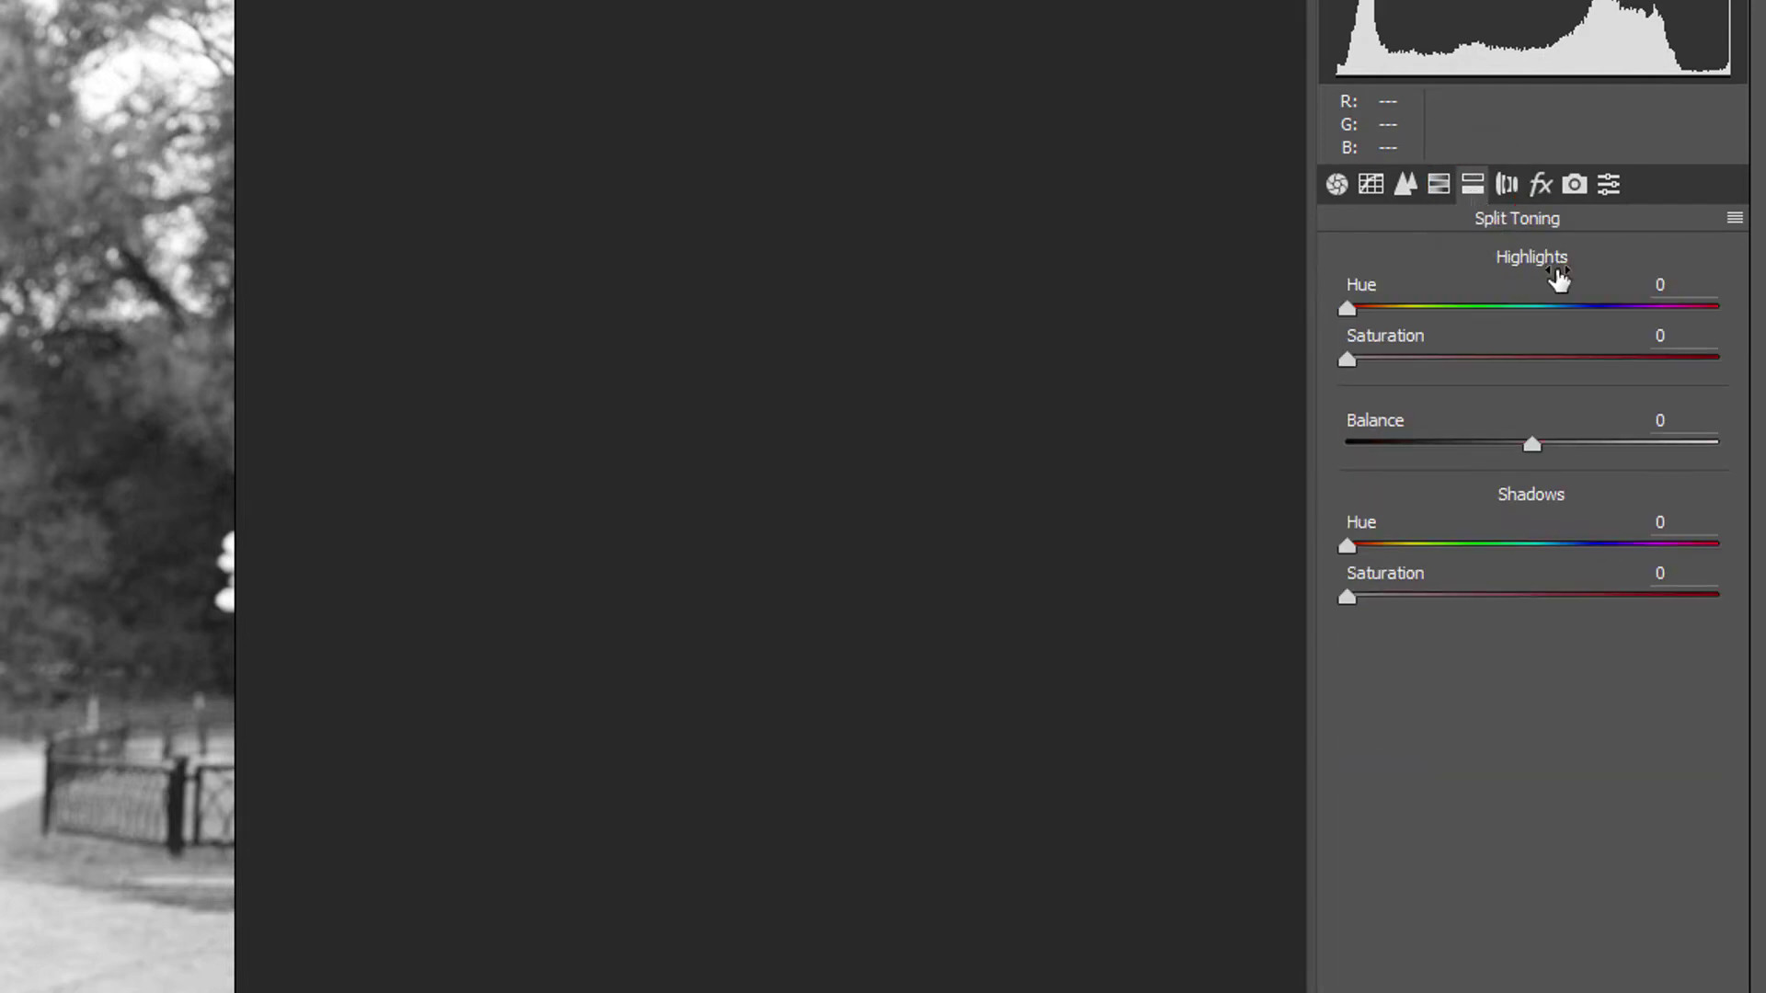
pyautogui.click(1685, 291)
pyautogui.write('40')
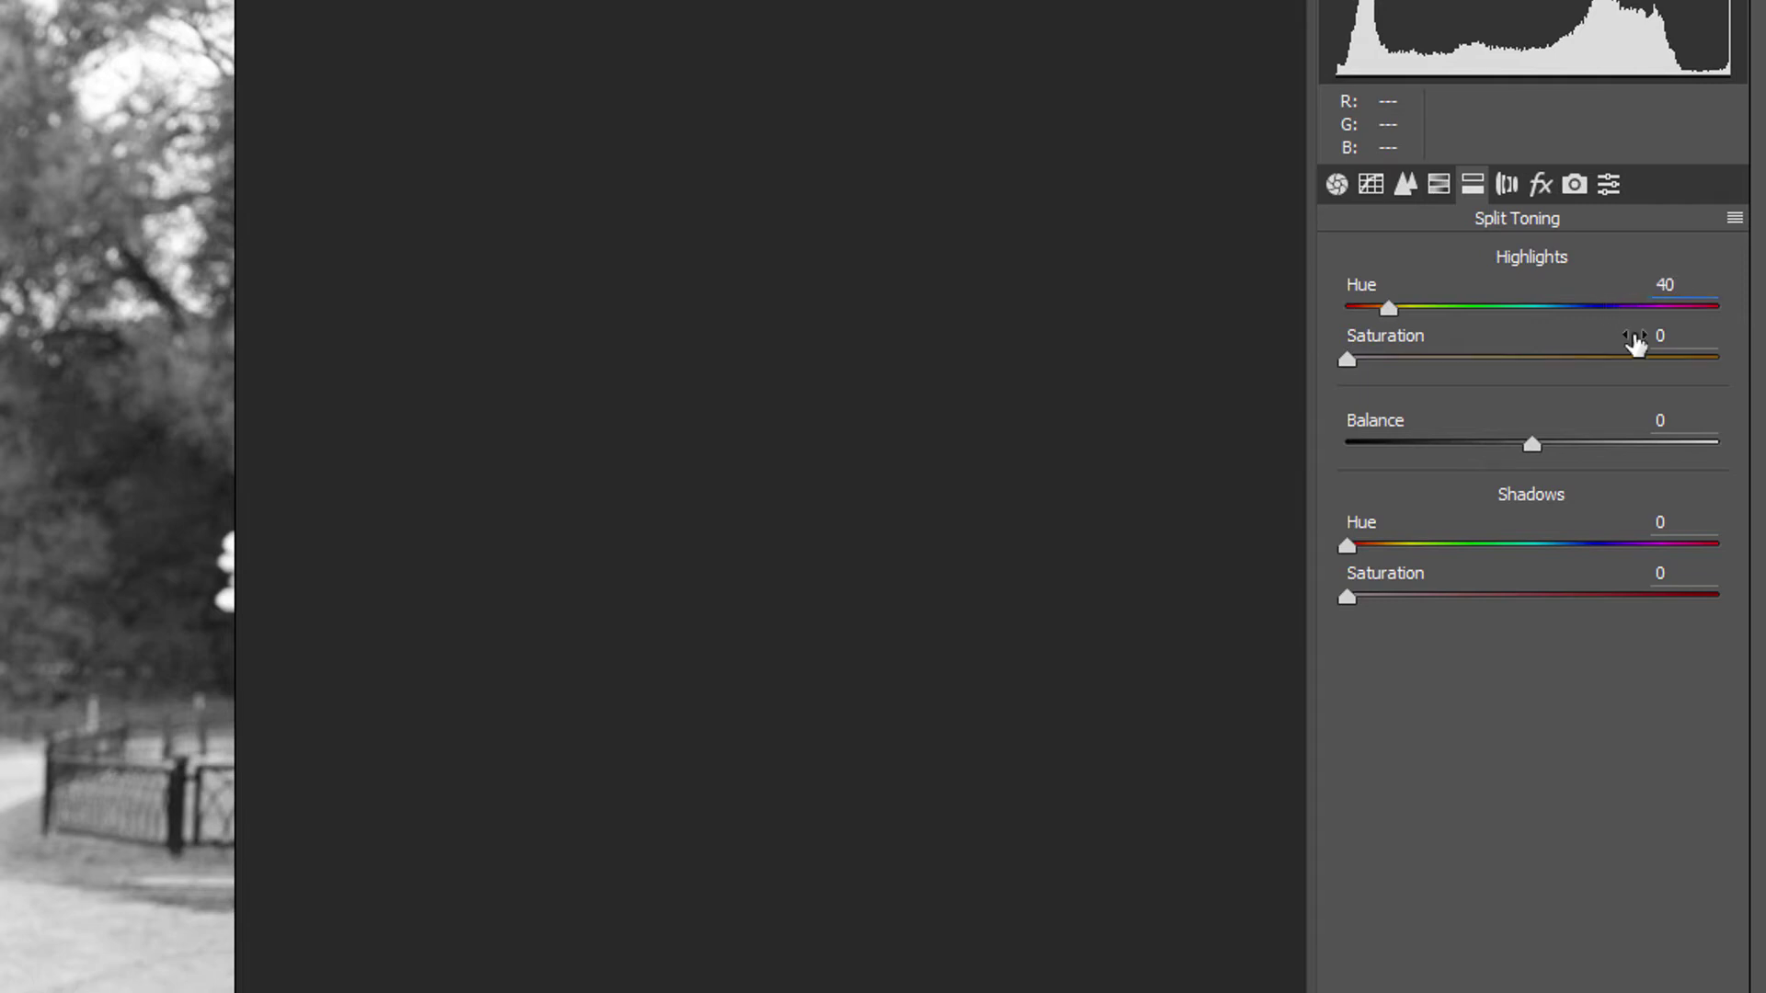
pyautogui.click(1665, 336)
pyautogui.write('20')
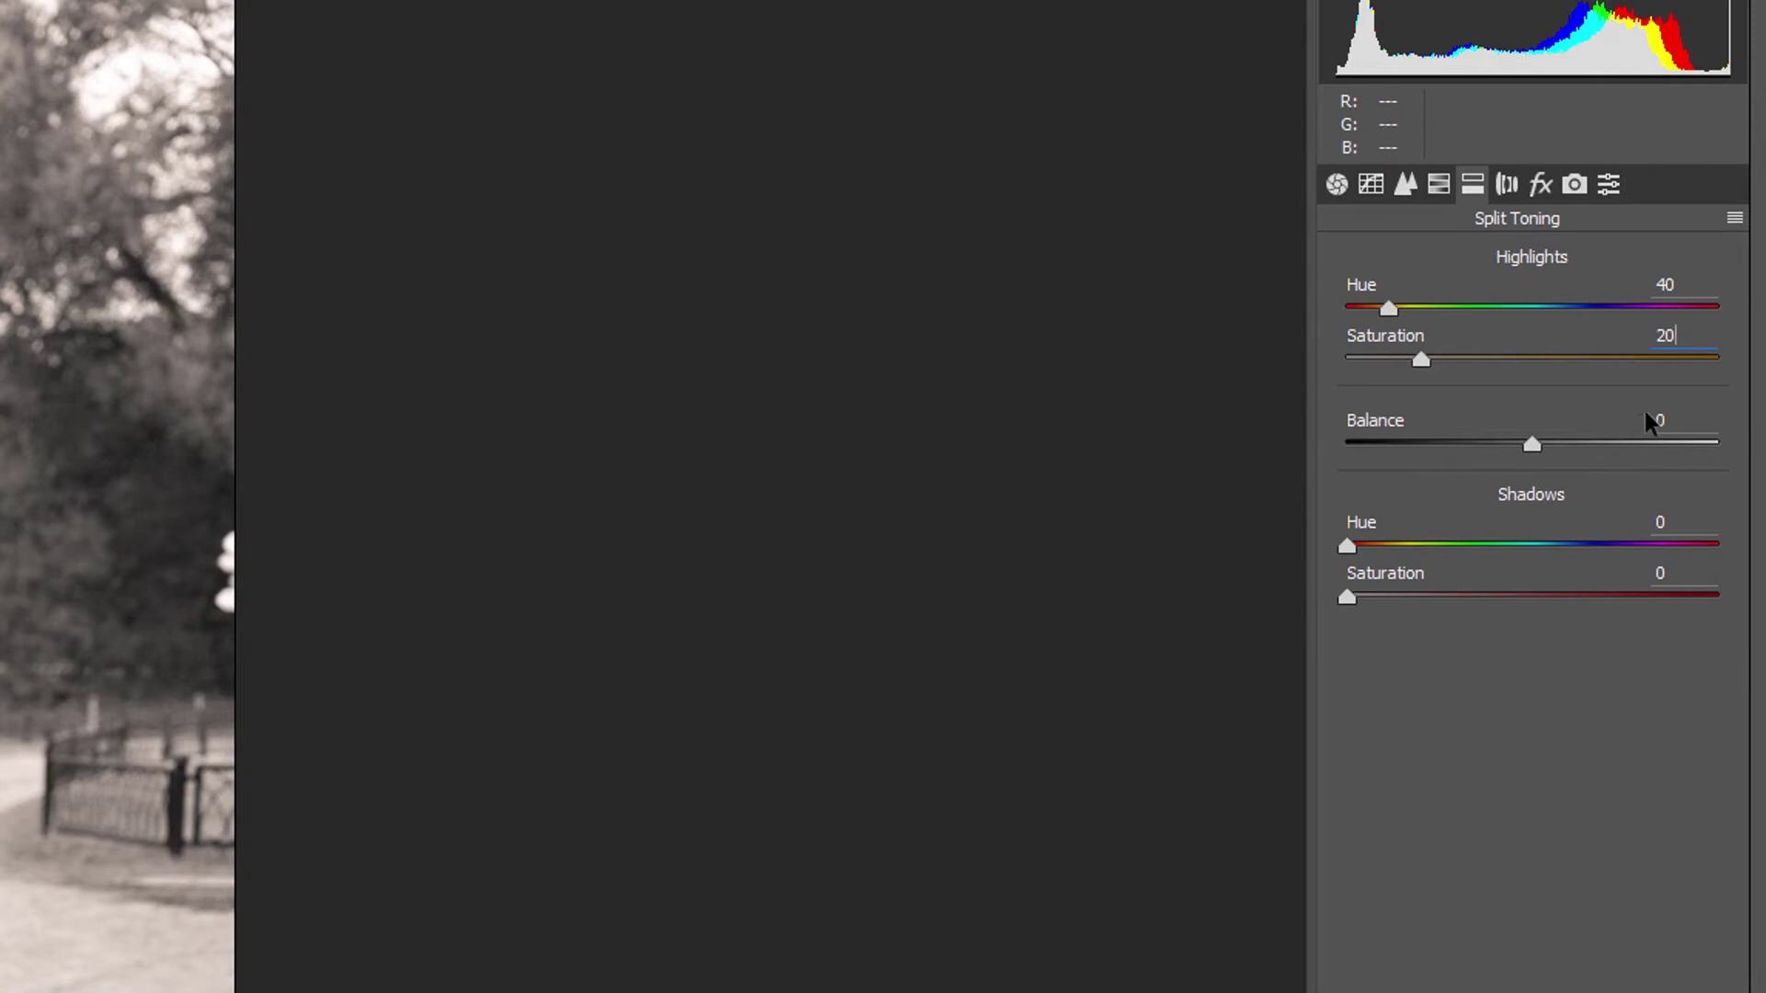
pyautogui.click(1645, 532)
pyautogui.write('45')
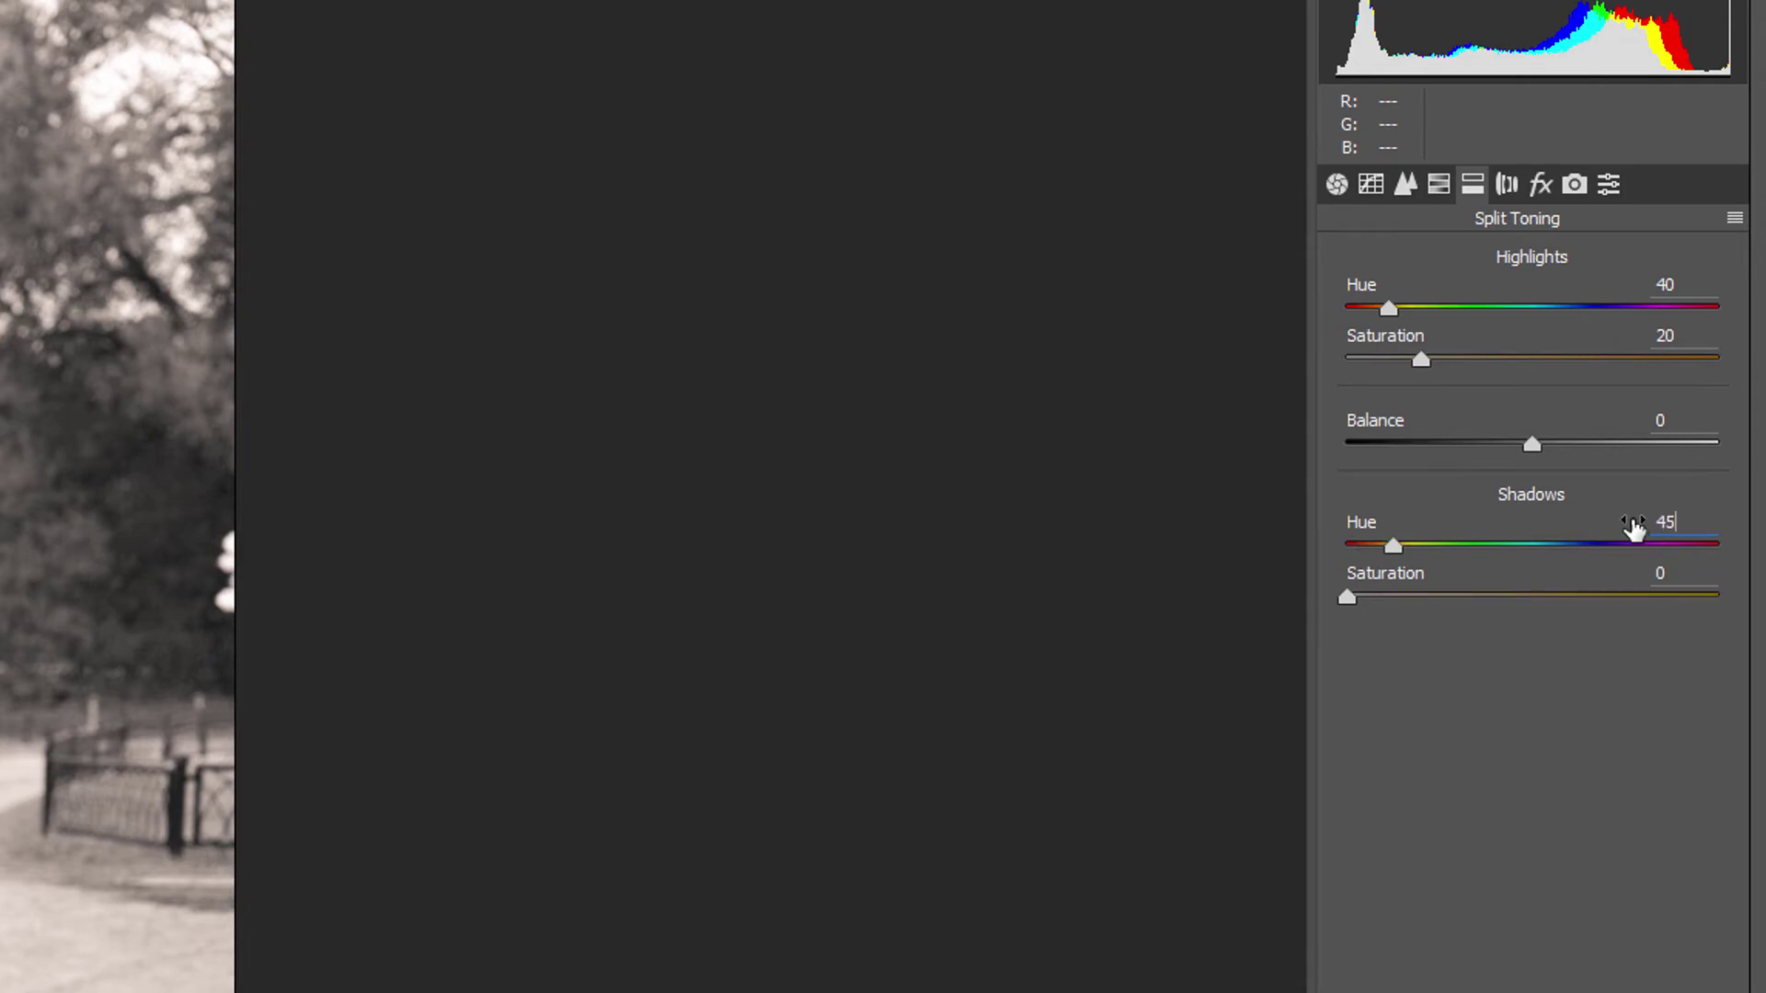
pyautogui.click(1674, 576)
pyautogui.write('50')
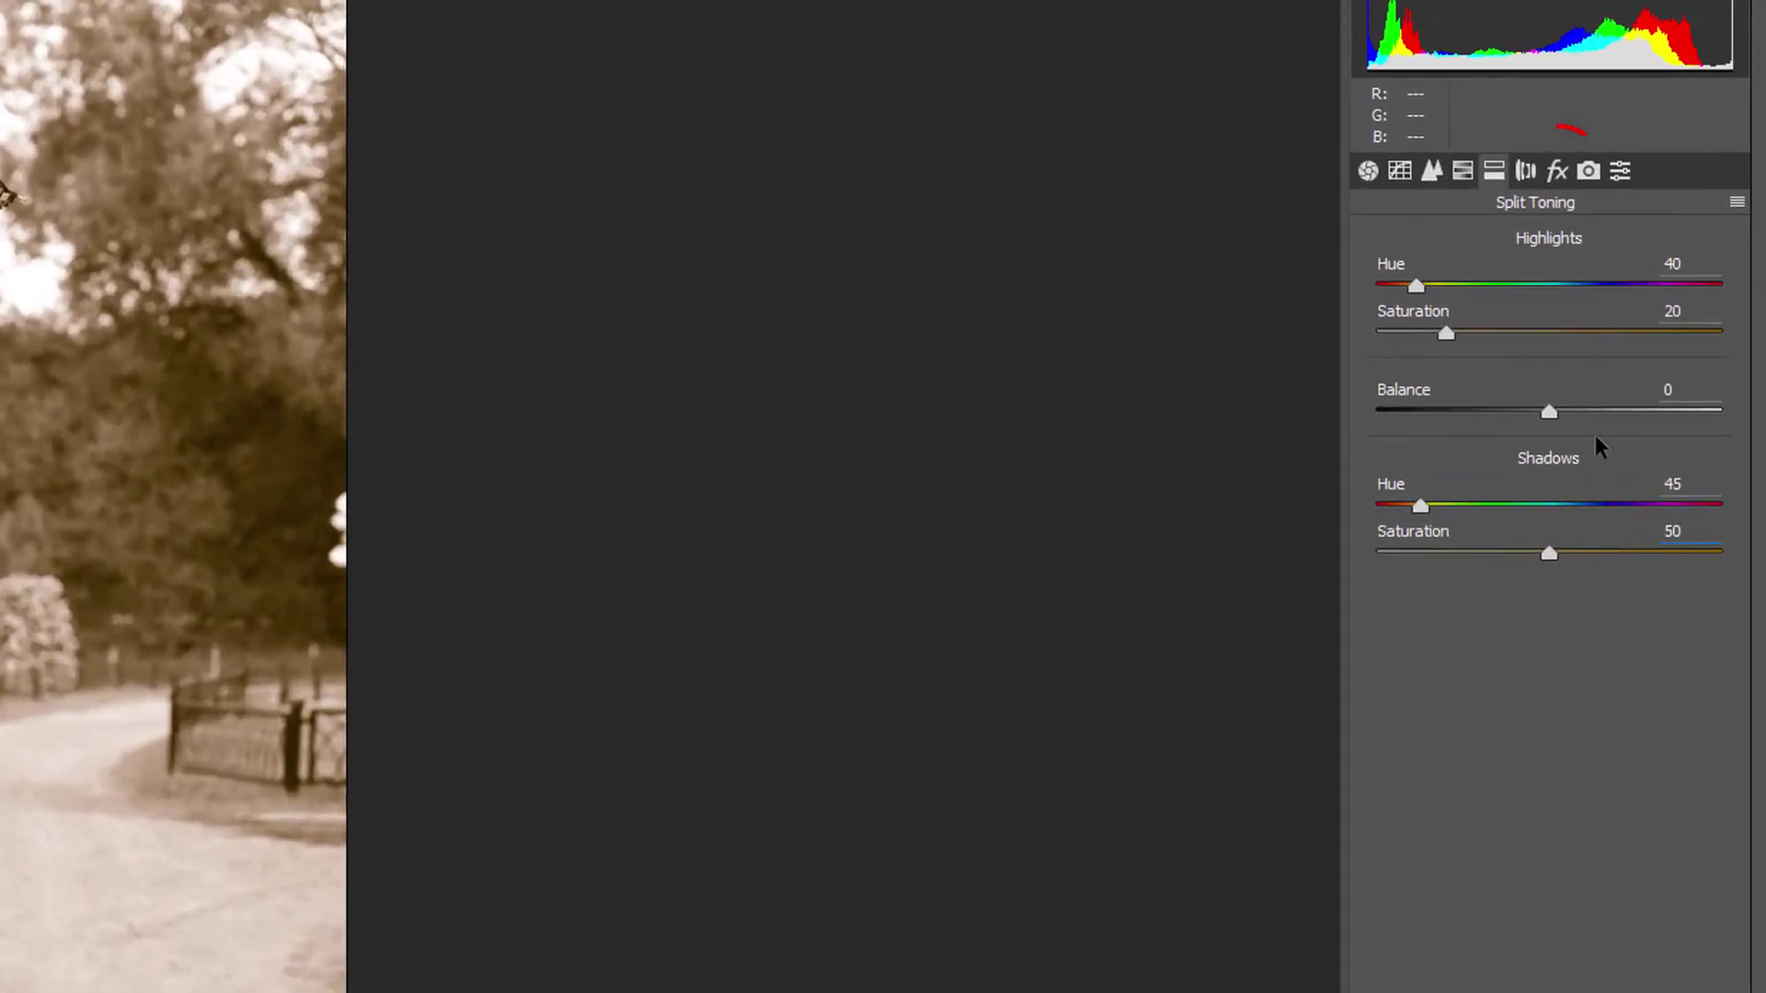
# - Add grain with Amount 50, Size 60, Roughness 60, zooming into the face to inspect it
pyautogui.click(1557, 175)
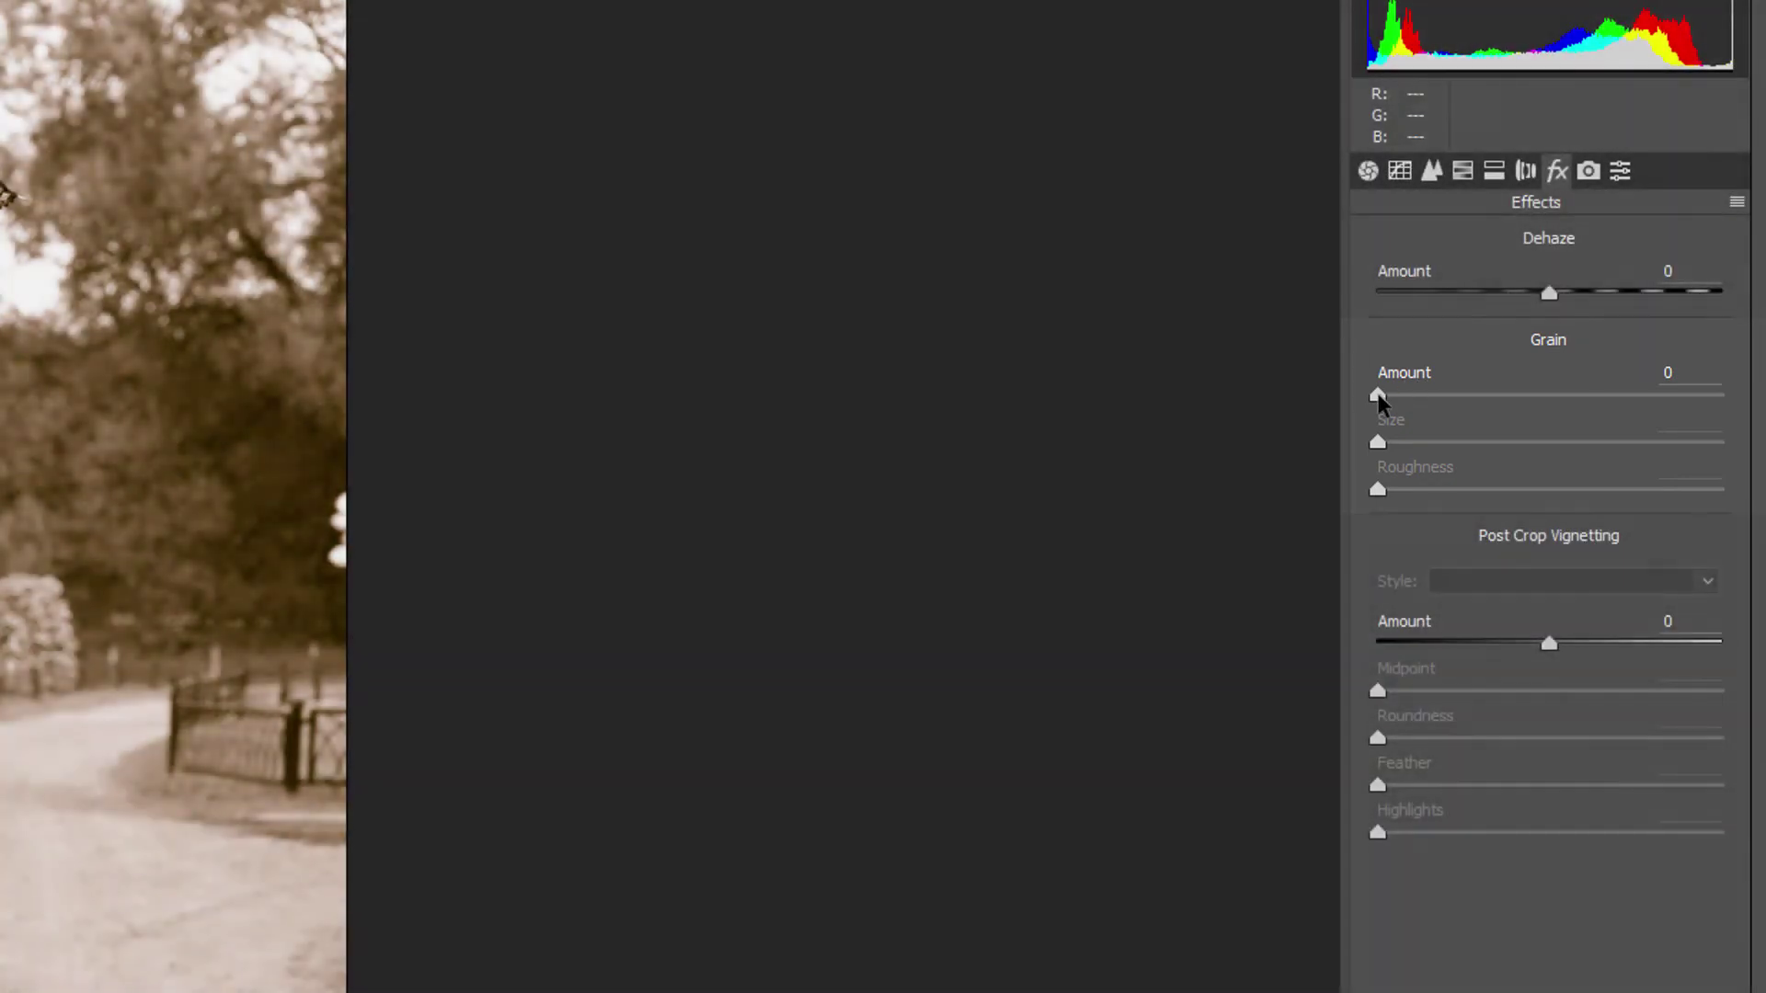
pyautogui.moveTo(1377, 396); pyautogui.dragTo(1588, 501)
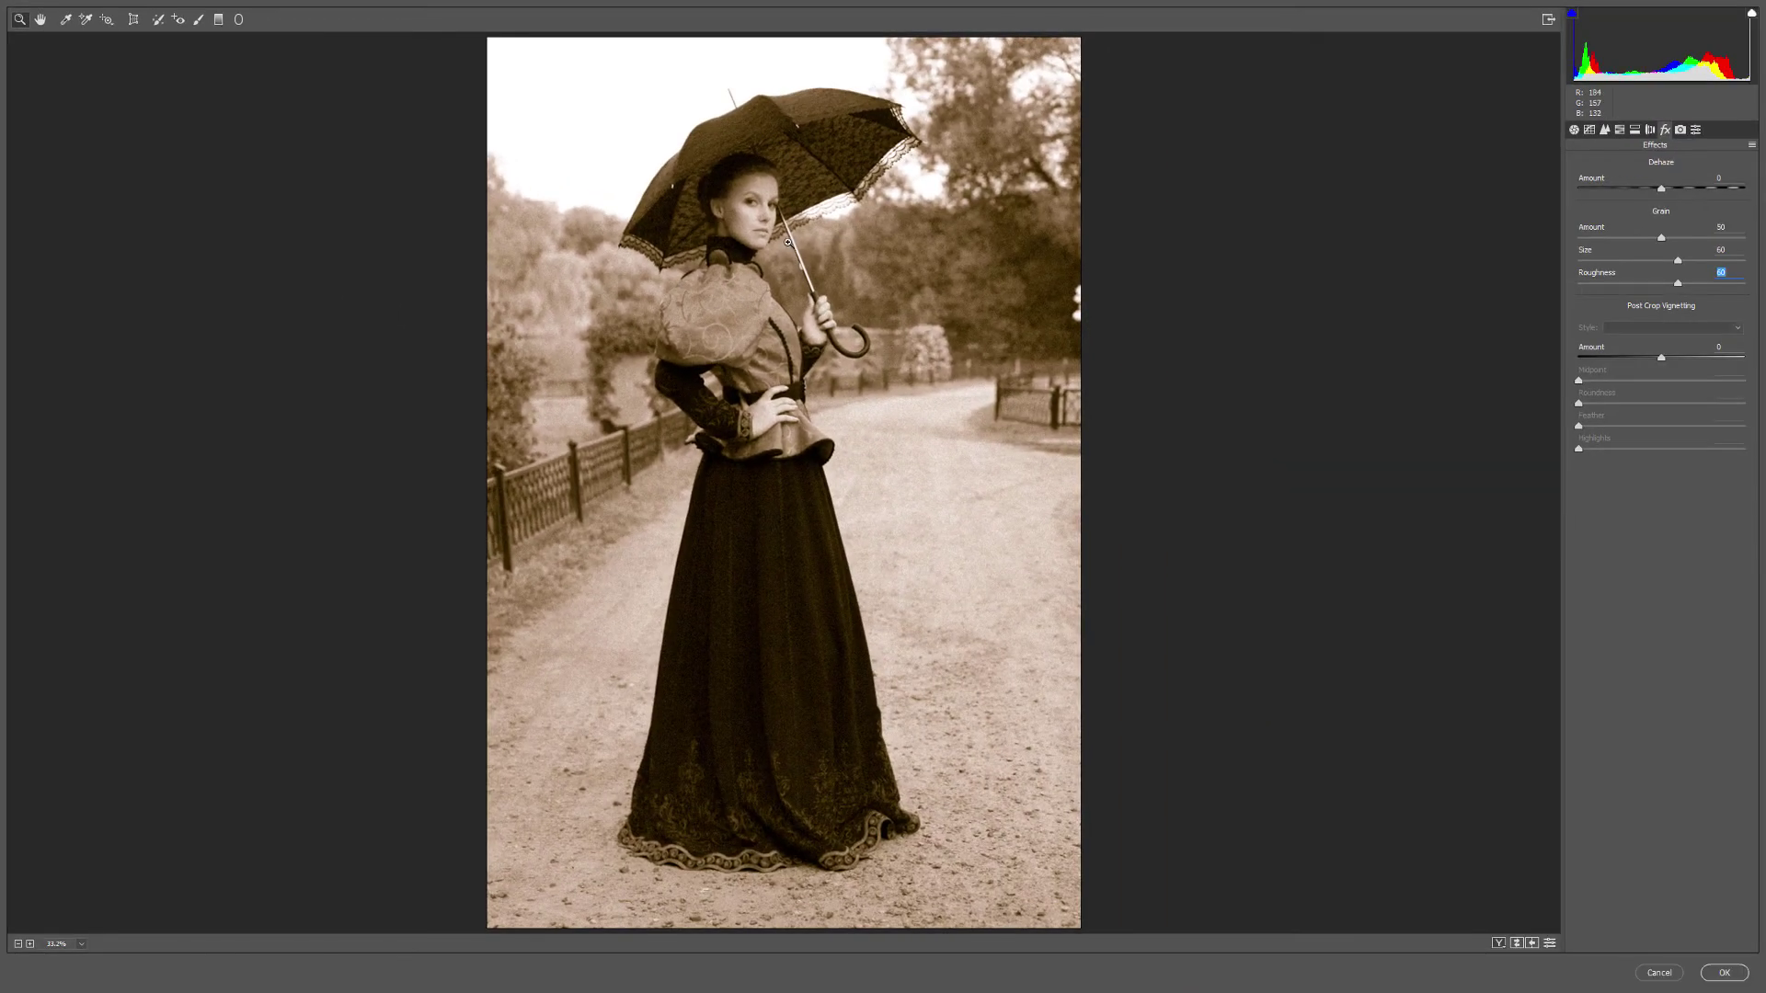
pyautogui.press('Return')
pyautogui.click(776, 238)
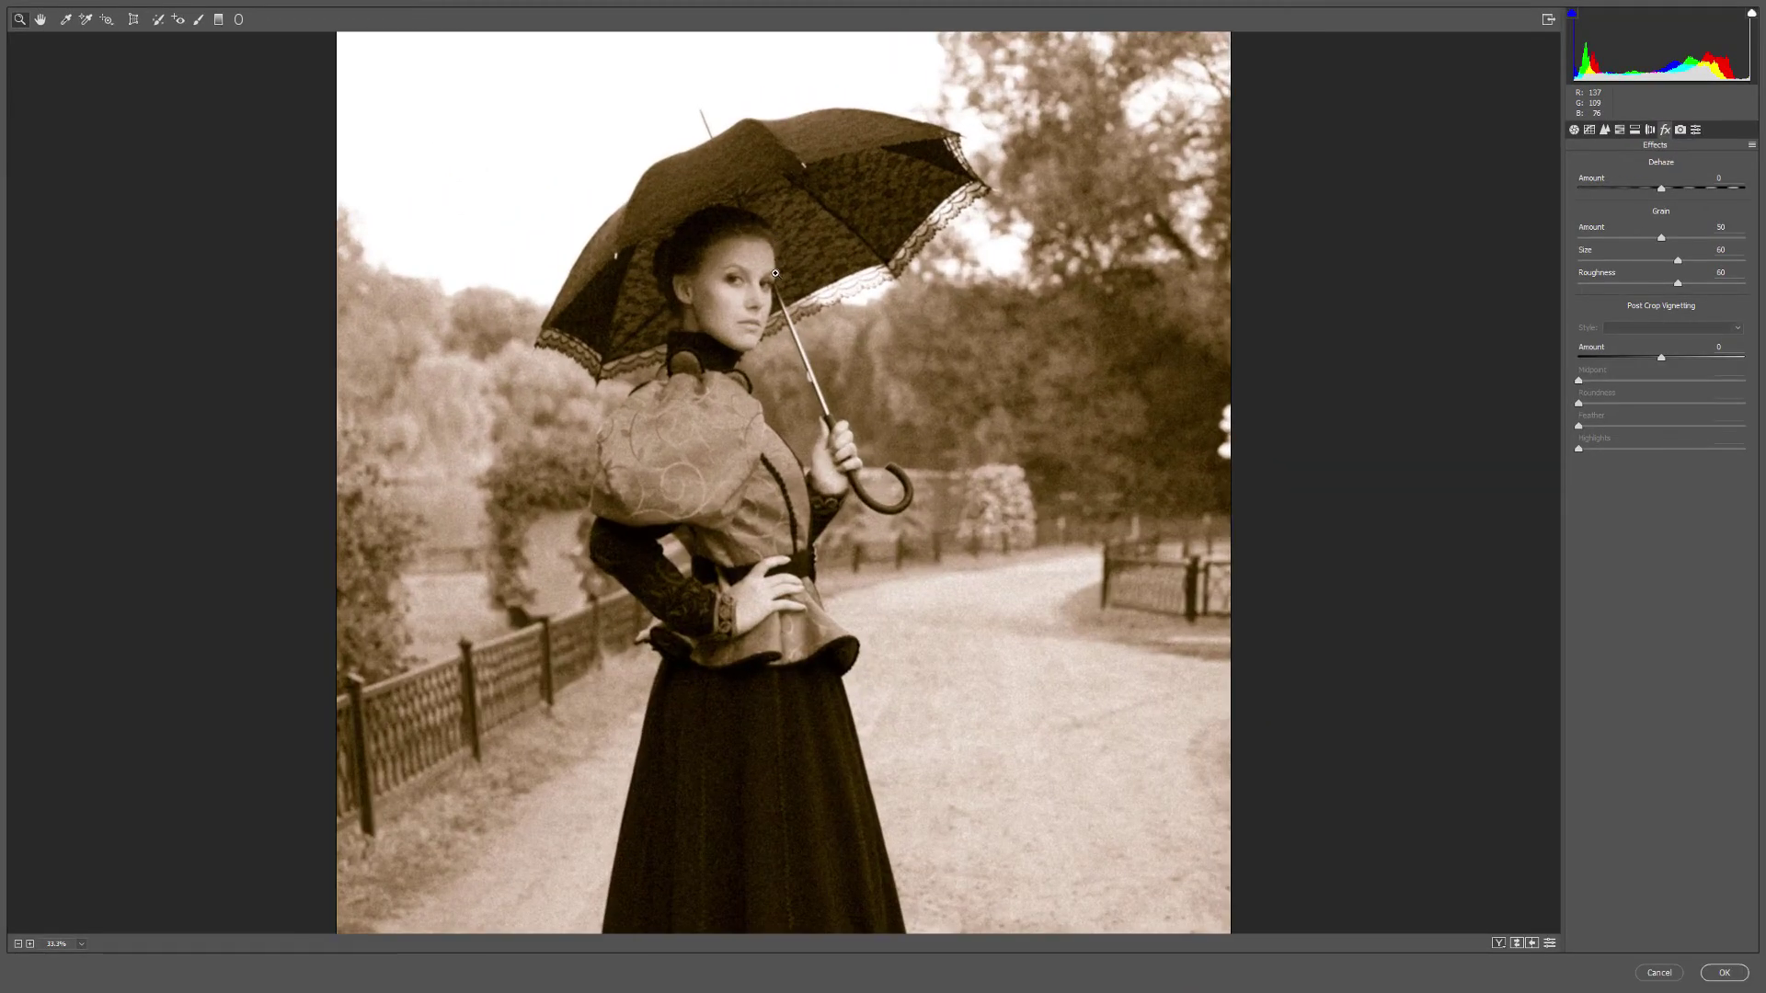
pyautogui.click(762, 313)
pyautogui.click(749, 440)
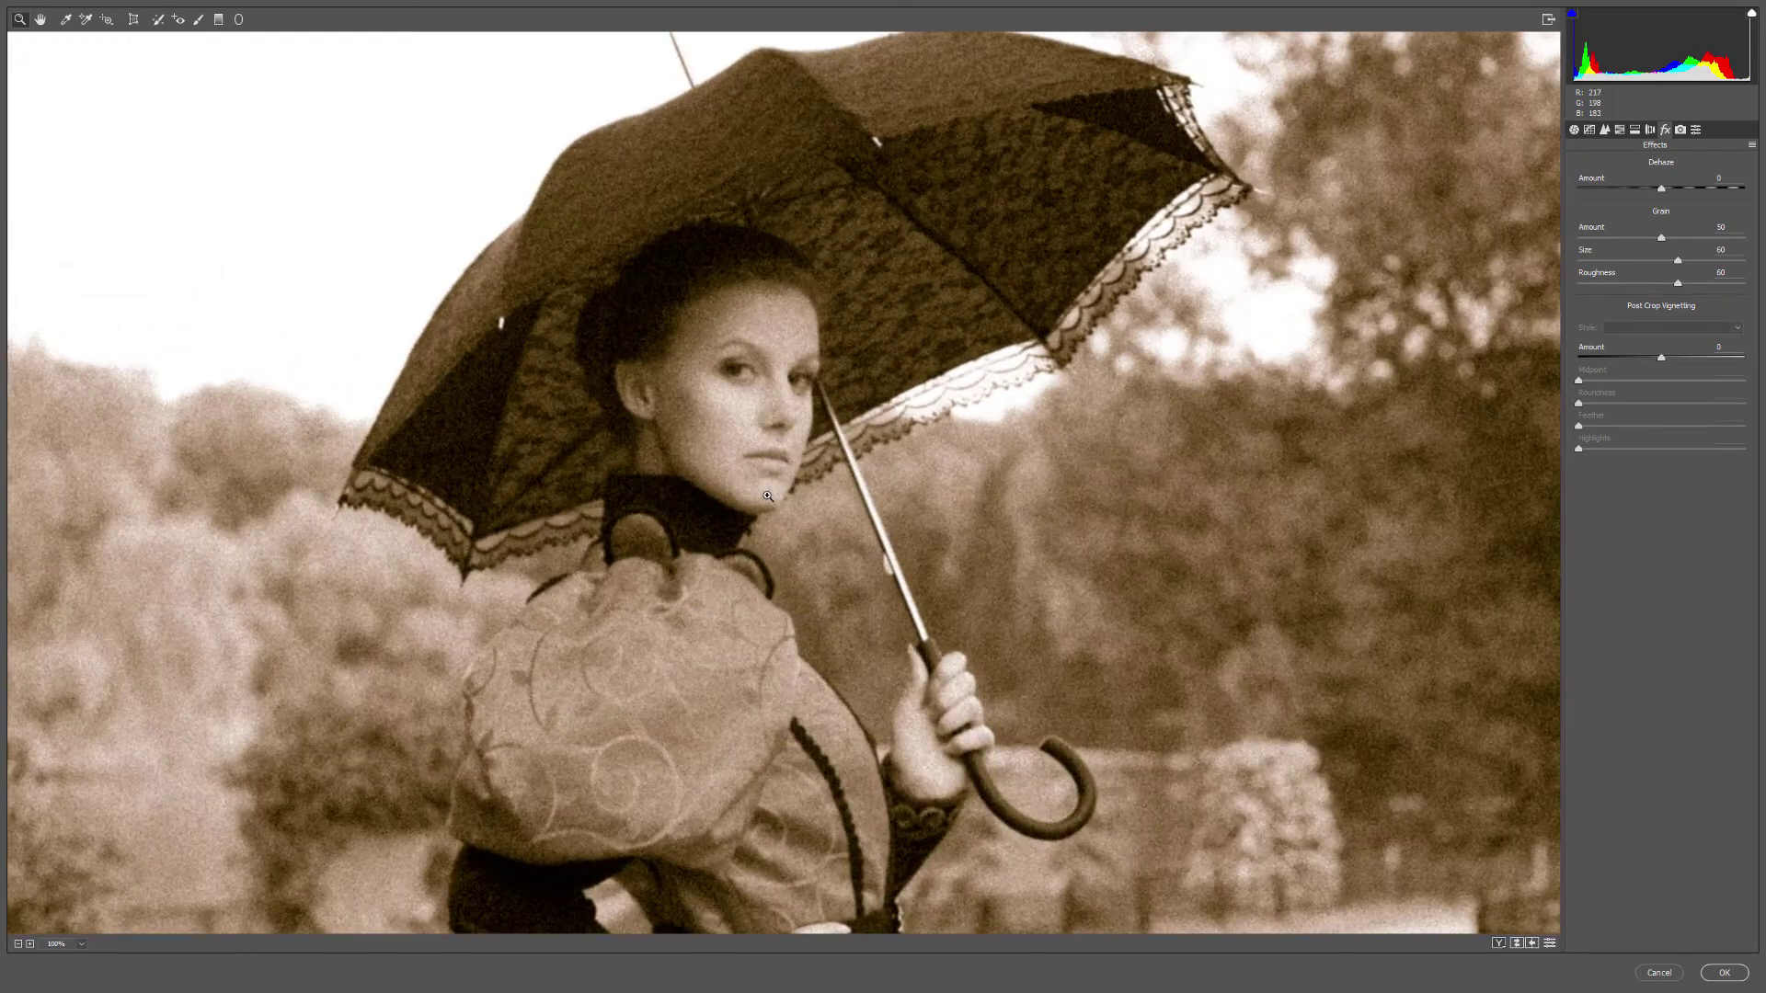
pyautogui.click(780, 501)
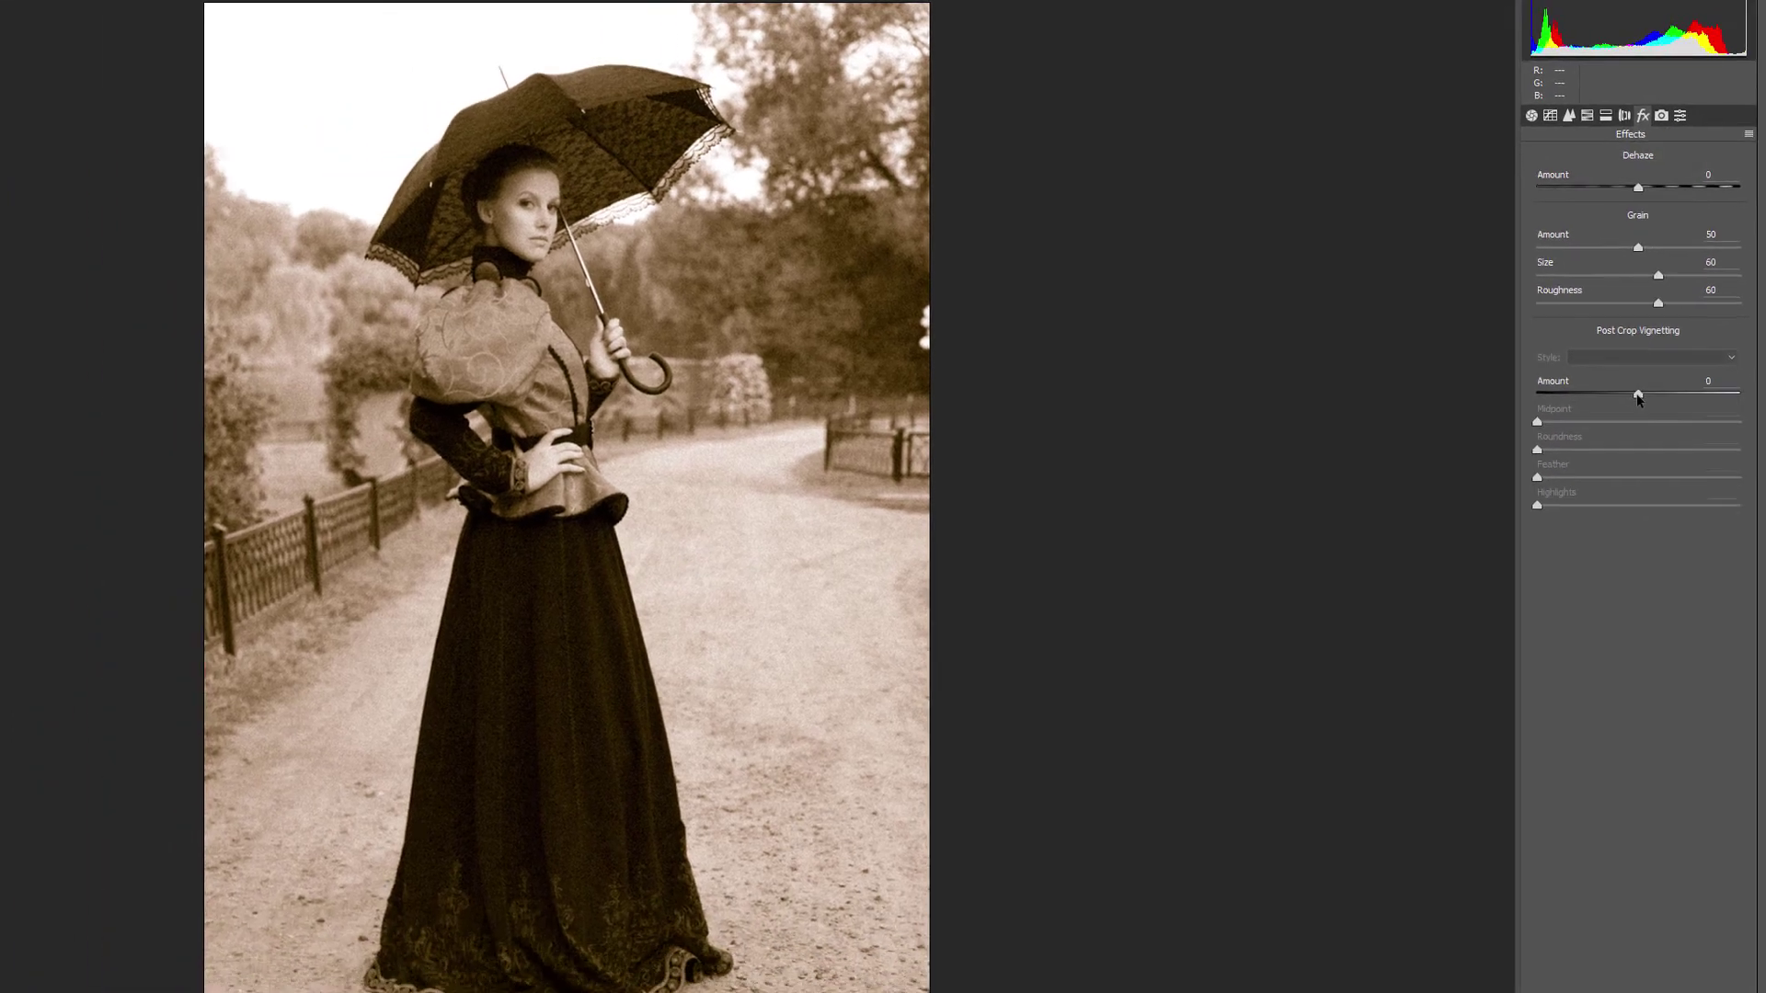
# - Add a light Highlight Priority post-crop vignette at about +80 to whiten the edges
pyautogui.moveTo(1624, 441); pyautogui.dragTo(1587, 451)
pyautogui.moveTo(1621, 358); pyautogui.dragTo(1570, 359)
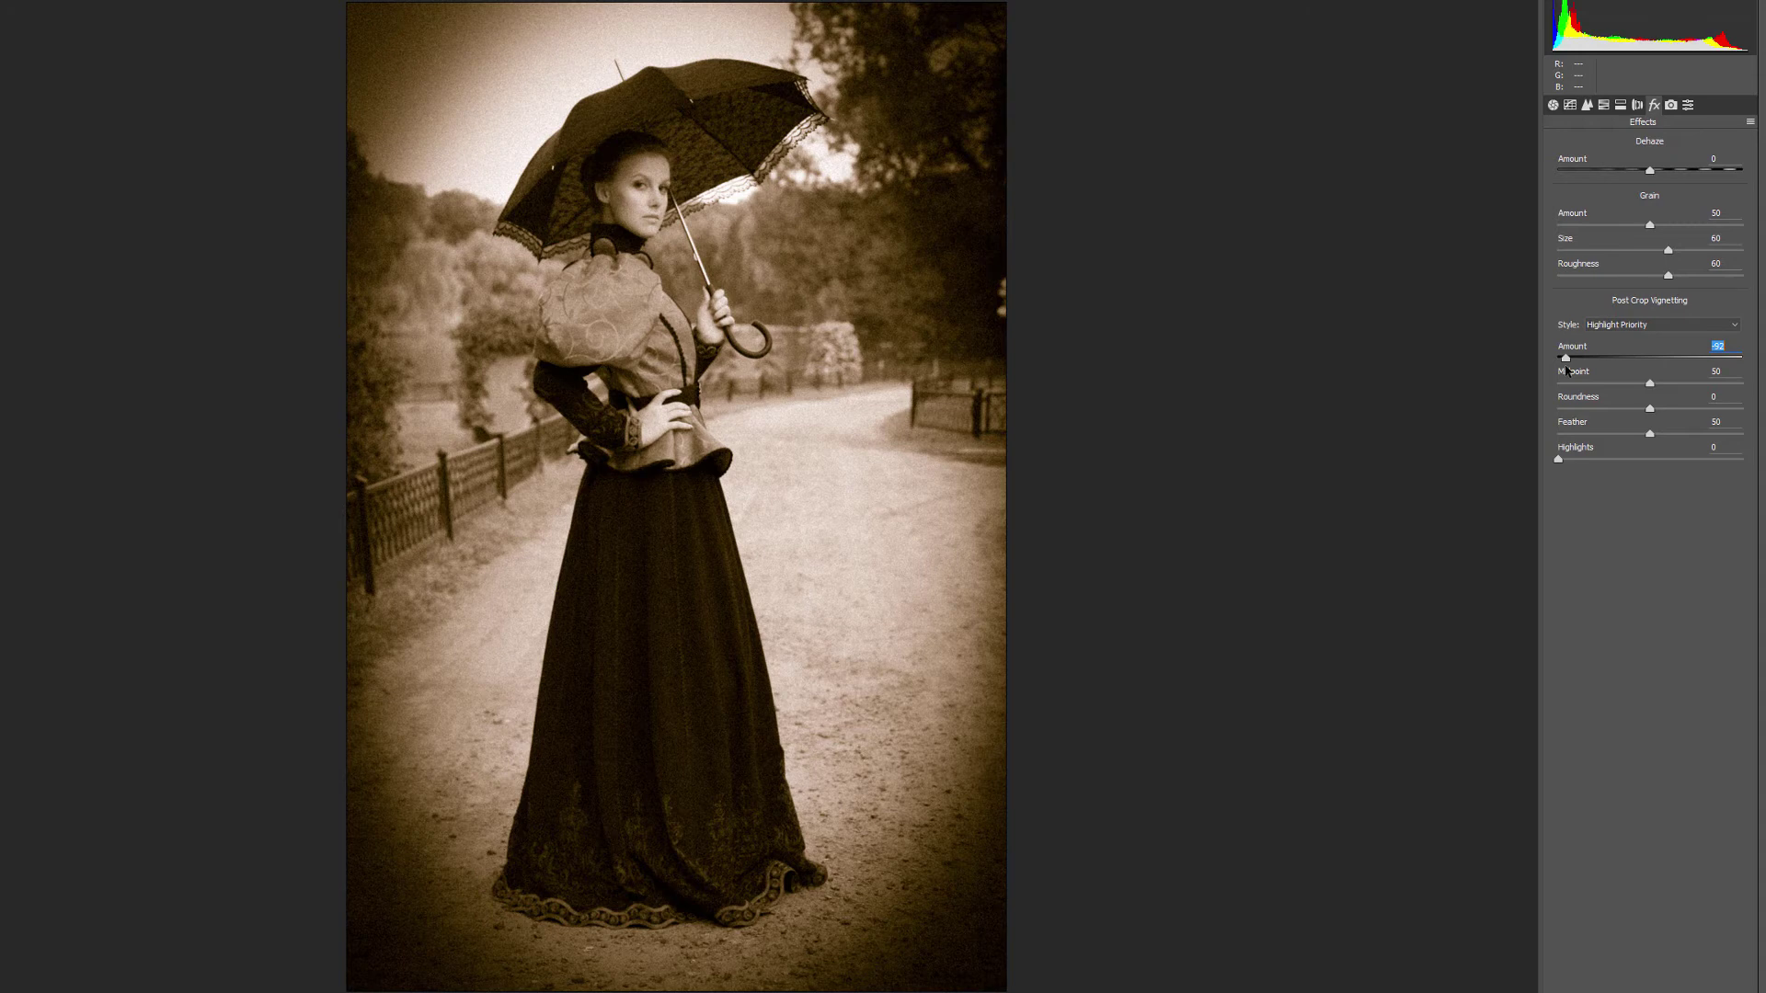
pyautogui.moveTo(1567, 366); pyautogui.dragTo(1725, 370)
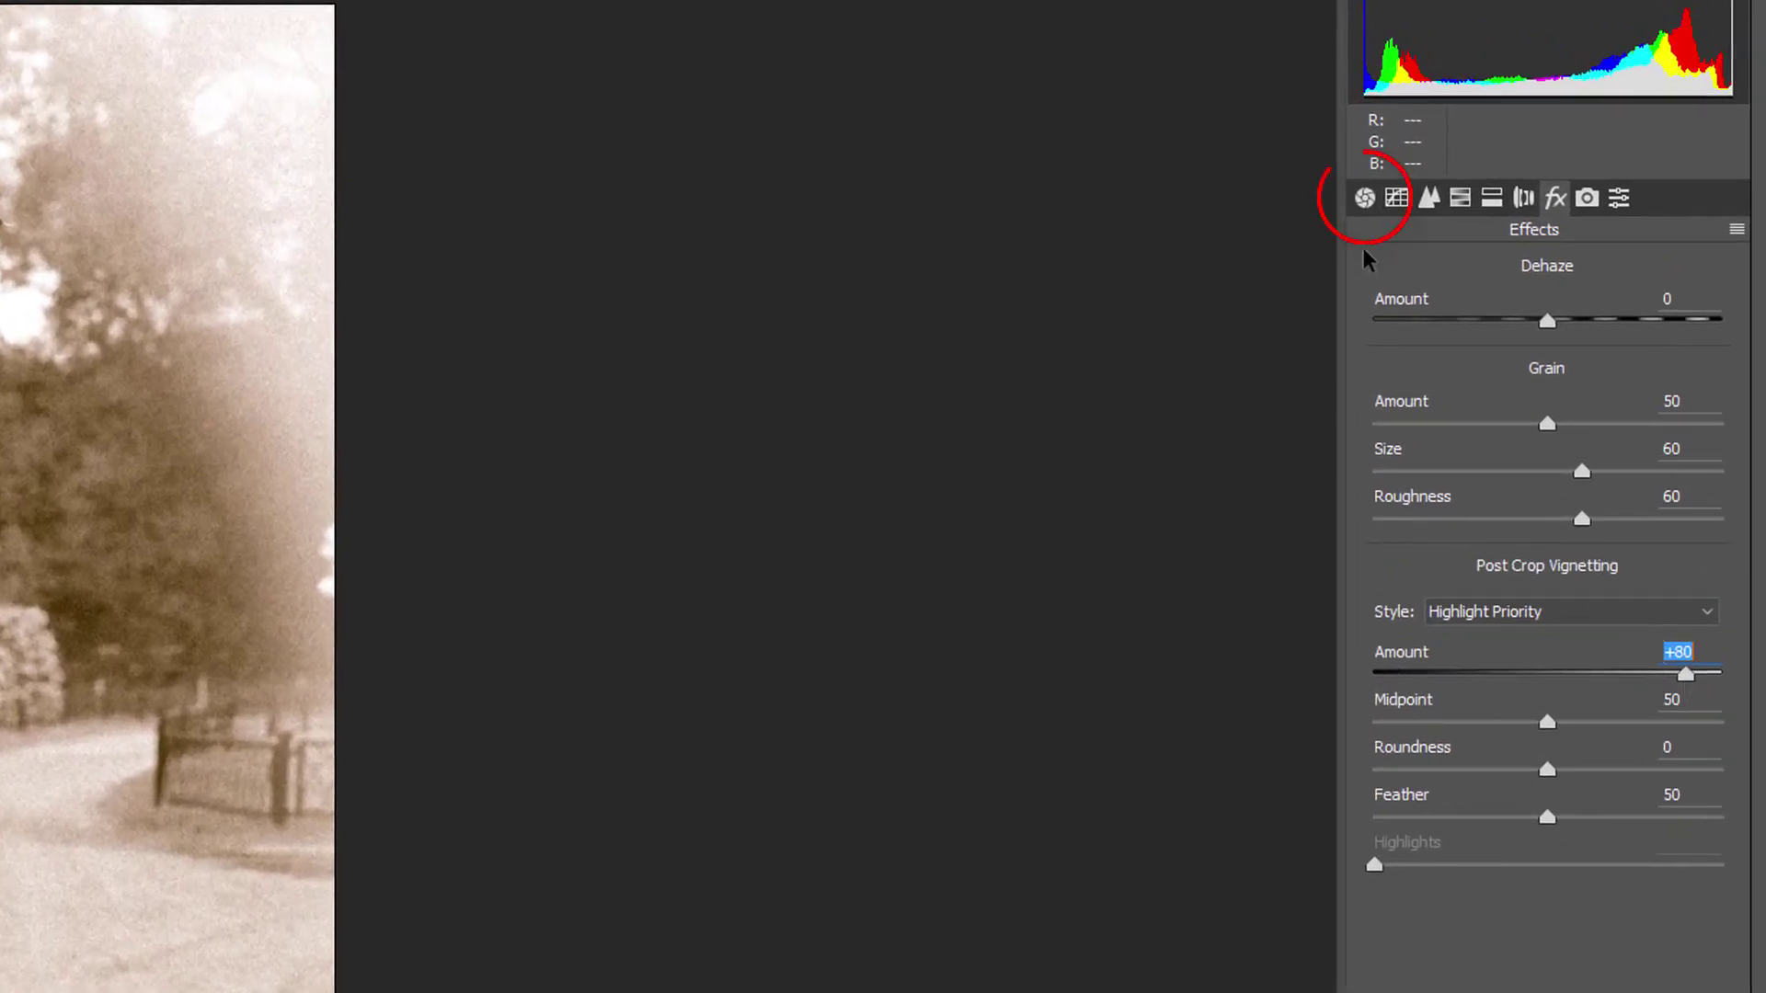
# - Set Highlights -70, Shadows +60, Clarity -40 in Basic, then apply the Camera Raw filter
pyautogui.click(1365, 199)
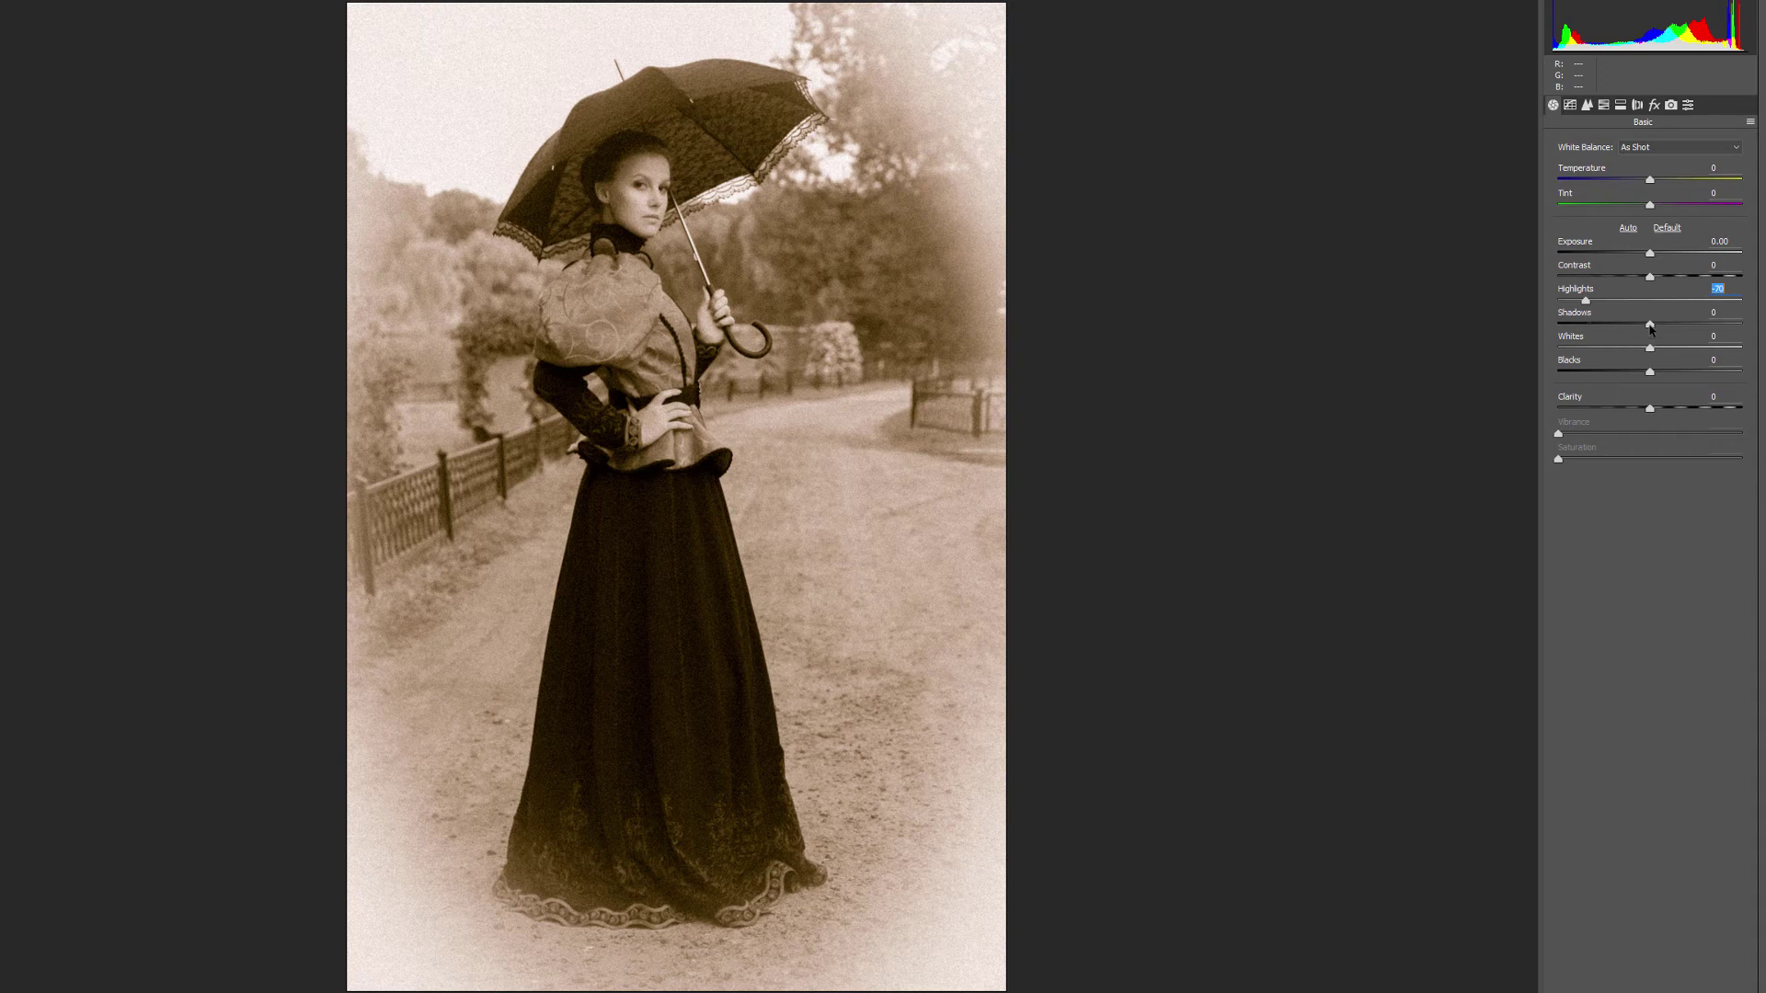
pyautogui.click(1650, 326)
pyautogui.moveTo(1652, 330); pyautogui.dragTo(1725, 337)
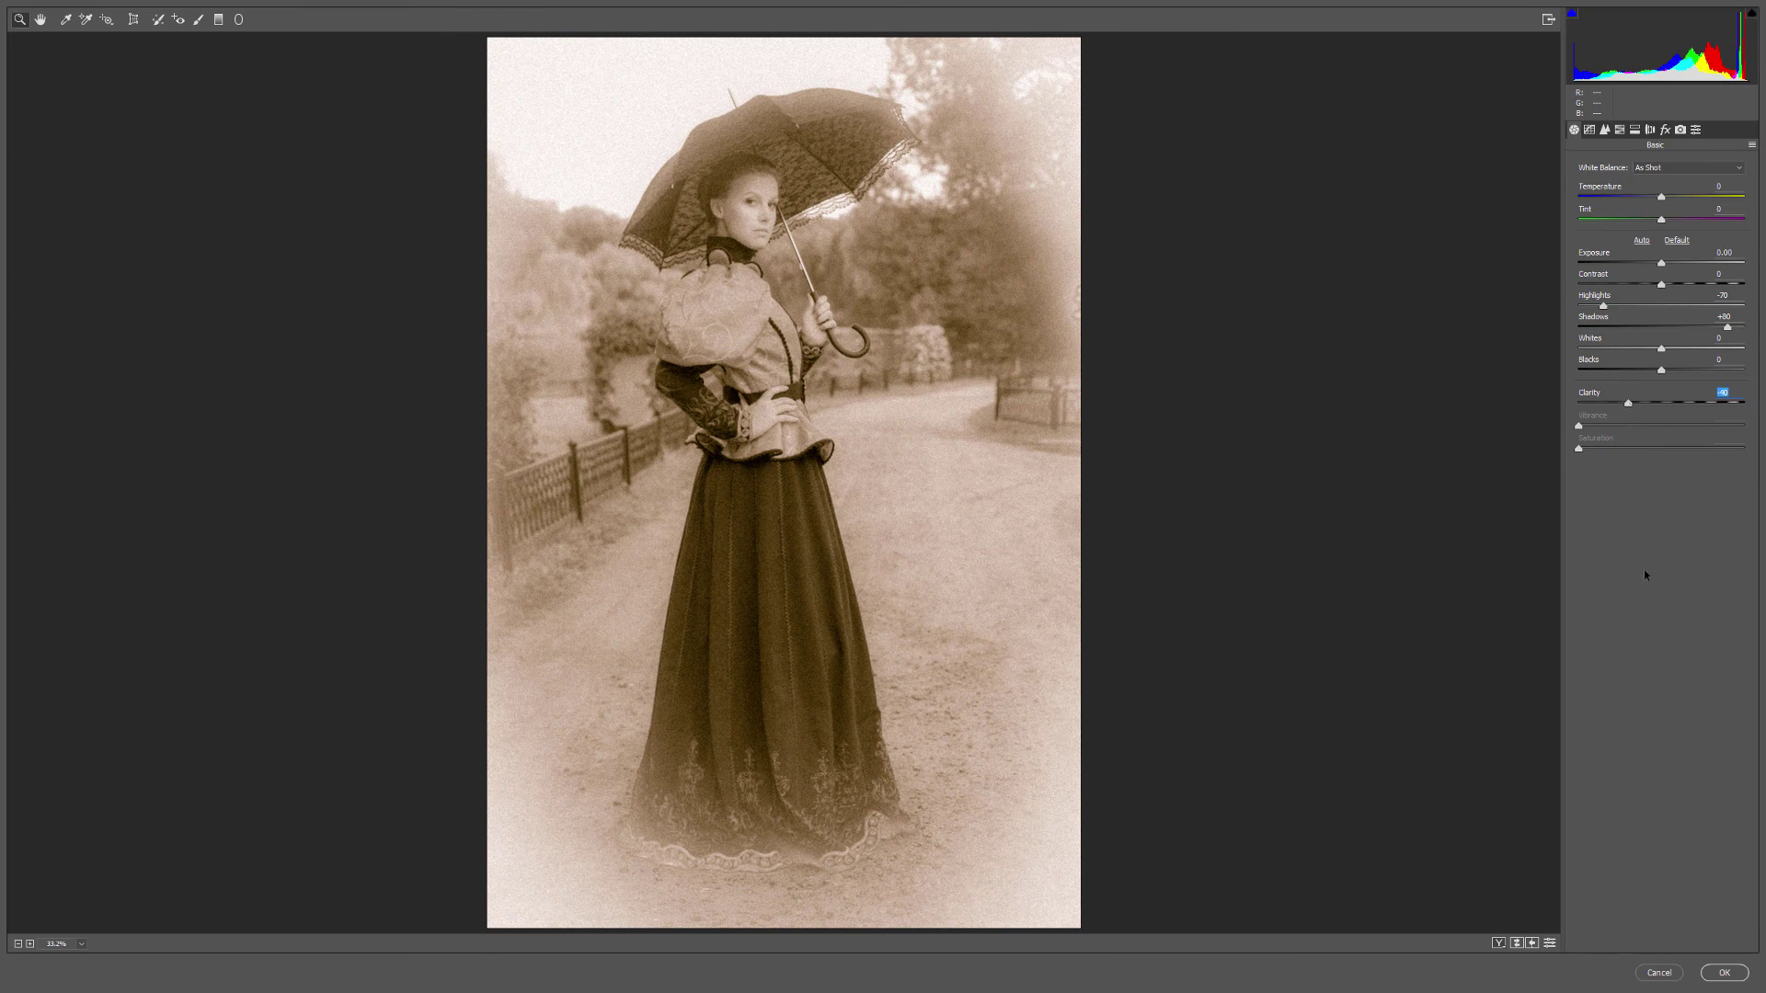
pyautogui.click(1738, 976)
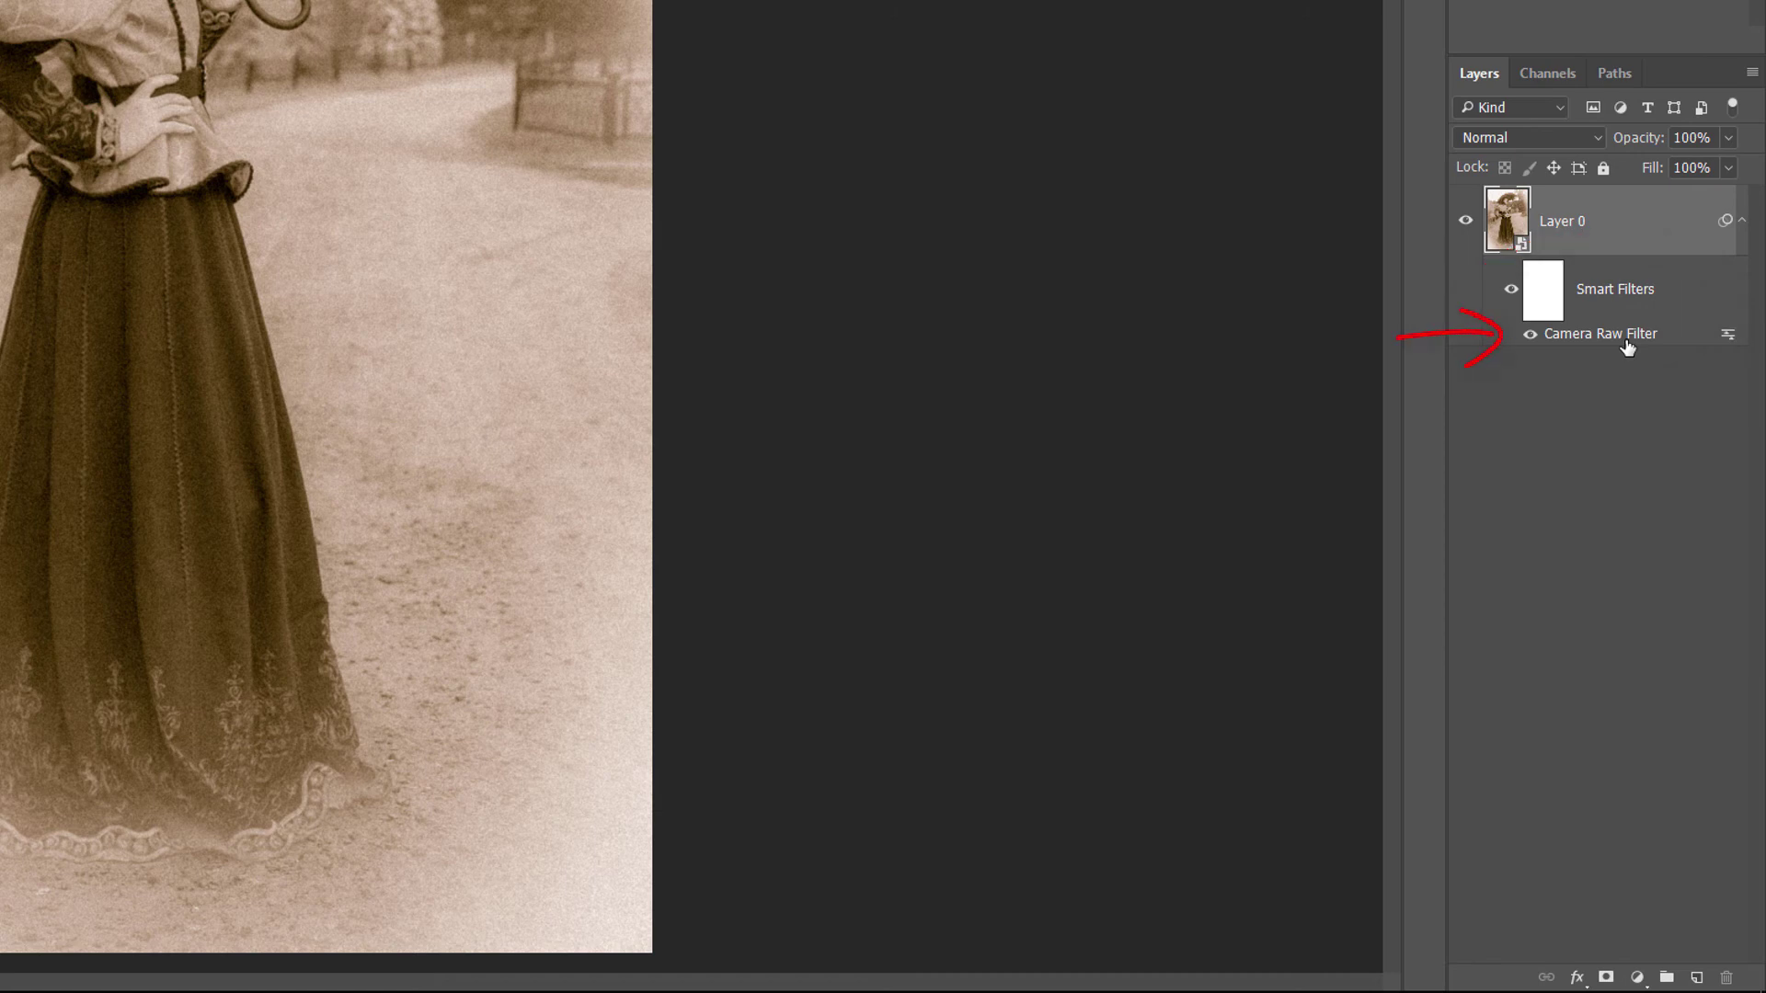
pyautogui.doubleClick(1628, 334)
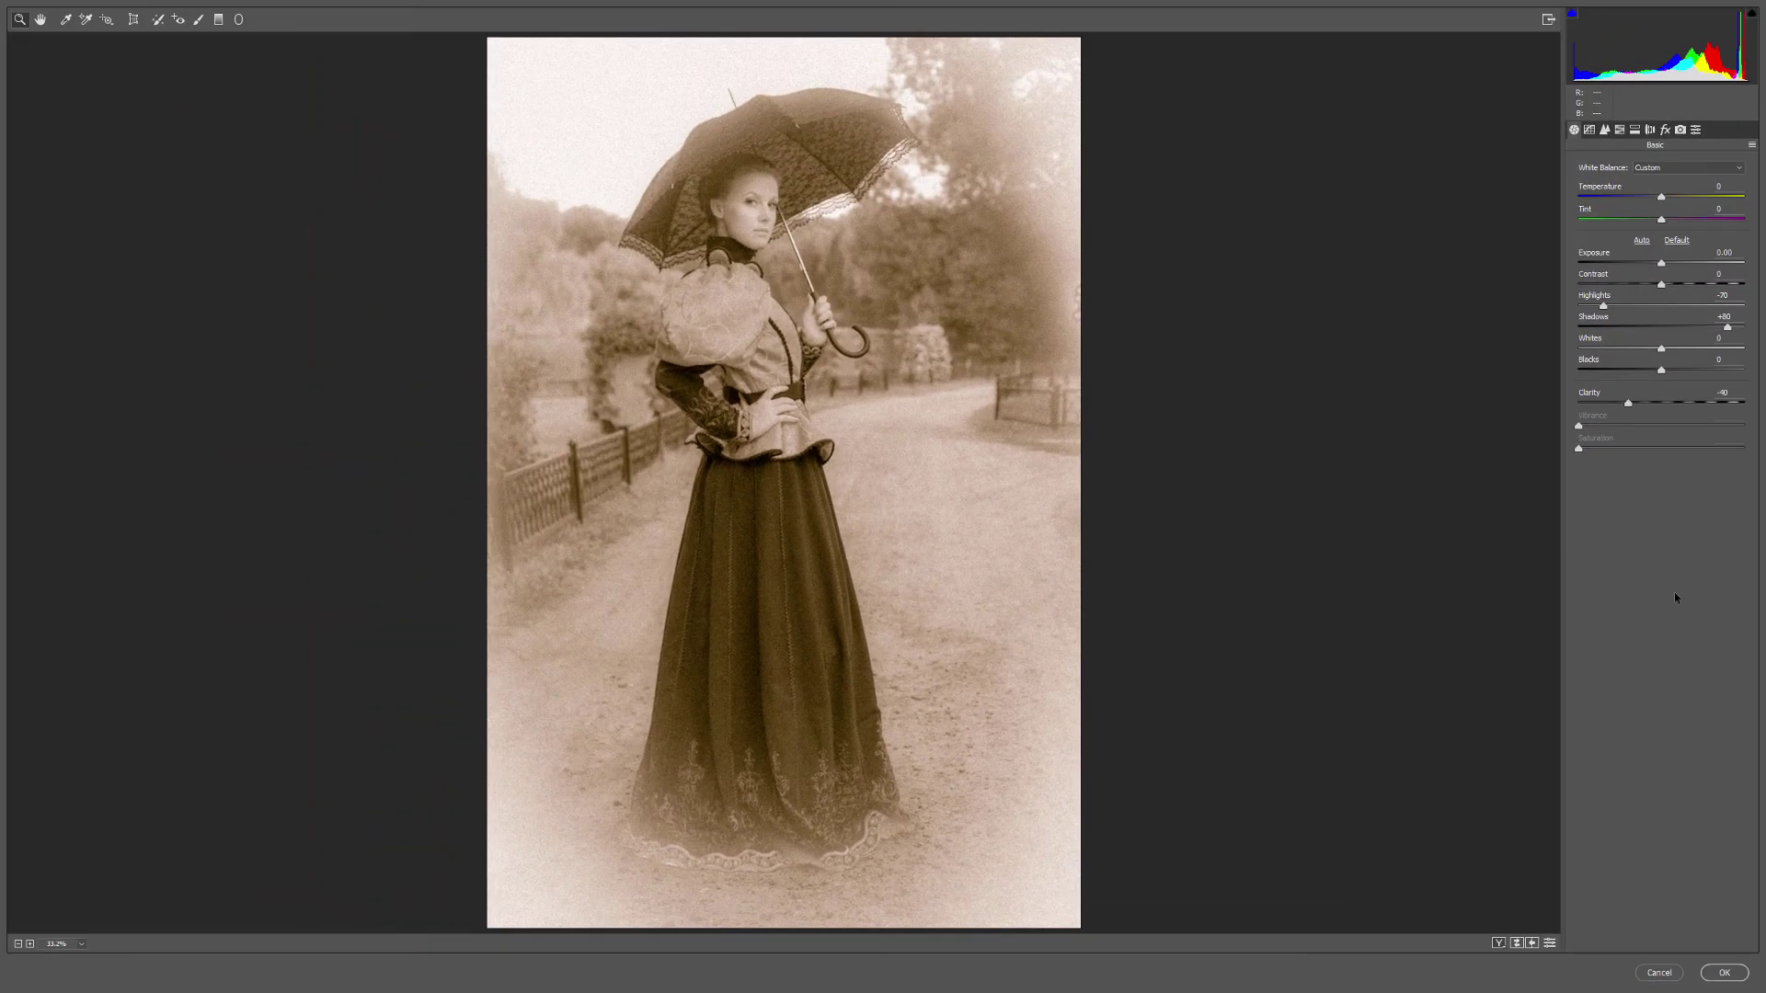
pyautogui.click(1656, 973)
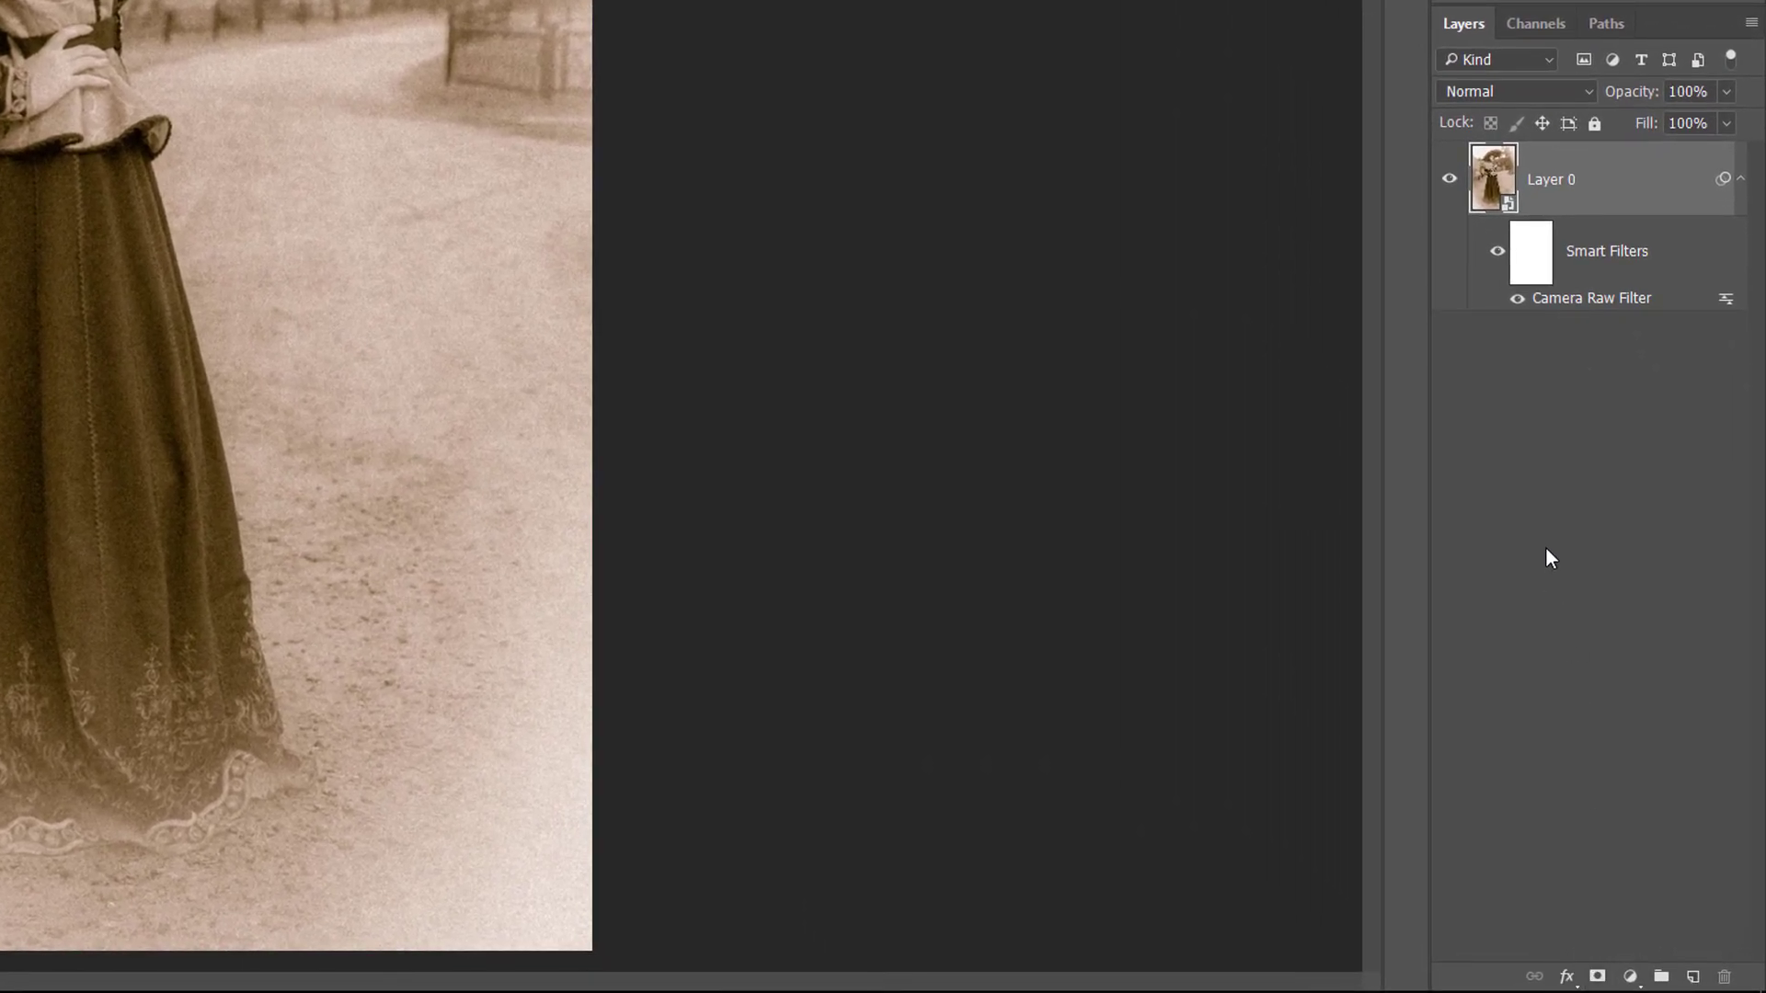
pyautogui.click(1517, 300)
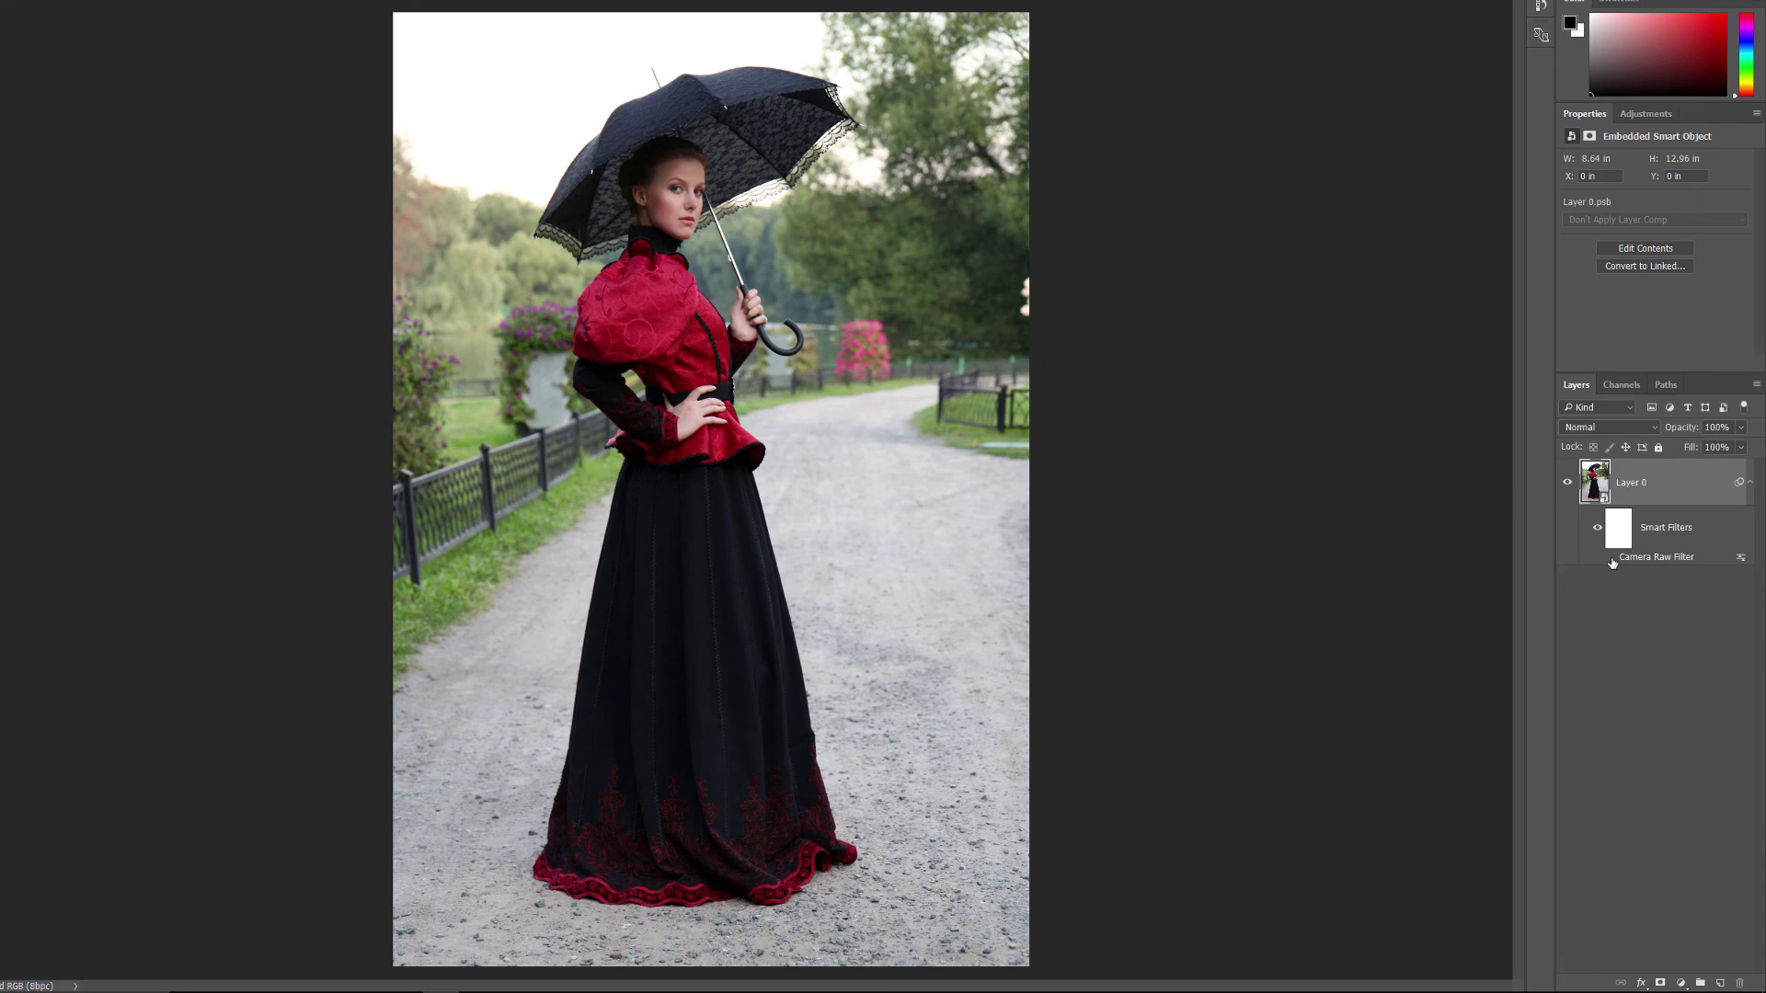
pyautogui.click(1611, 559)
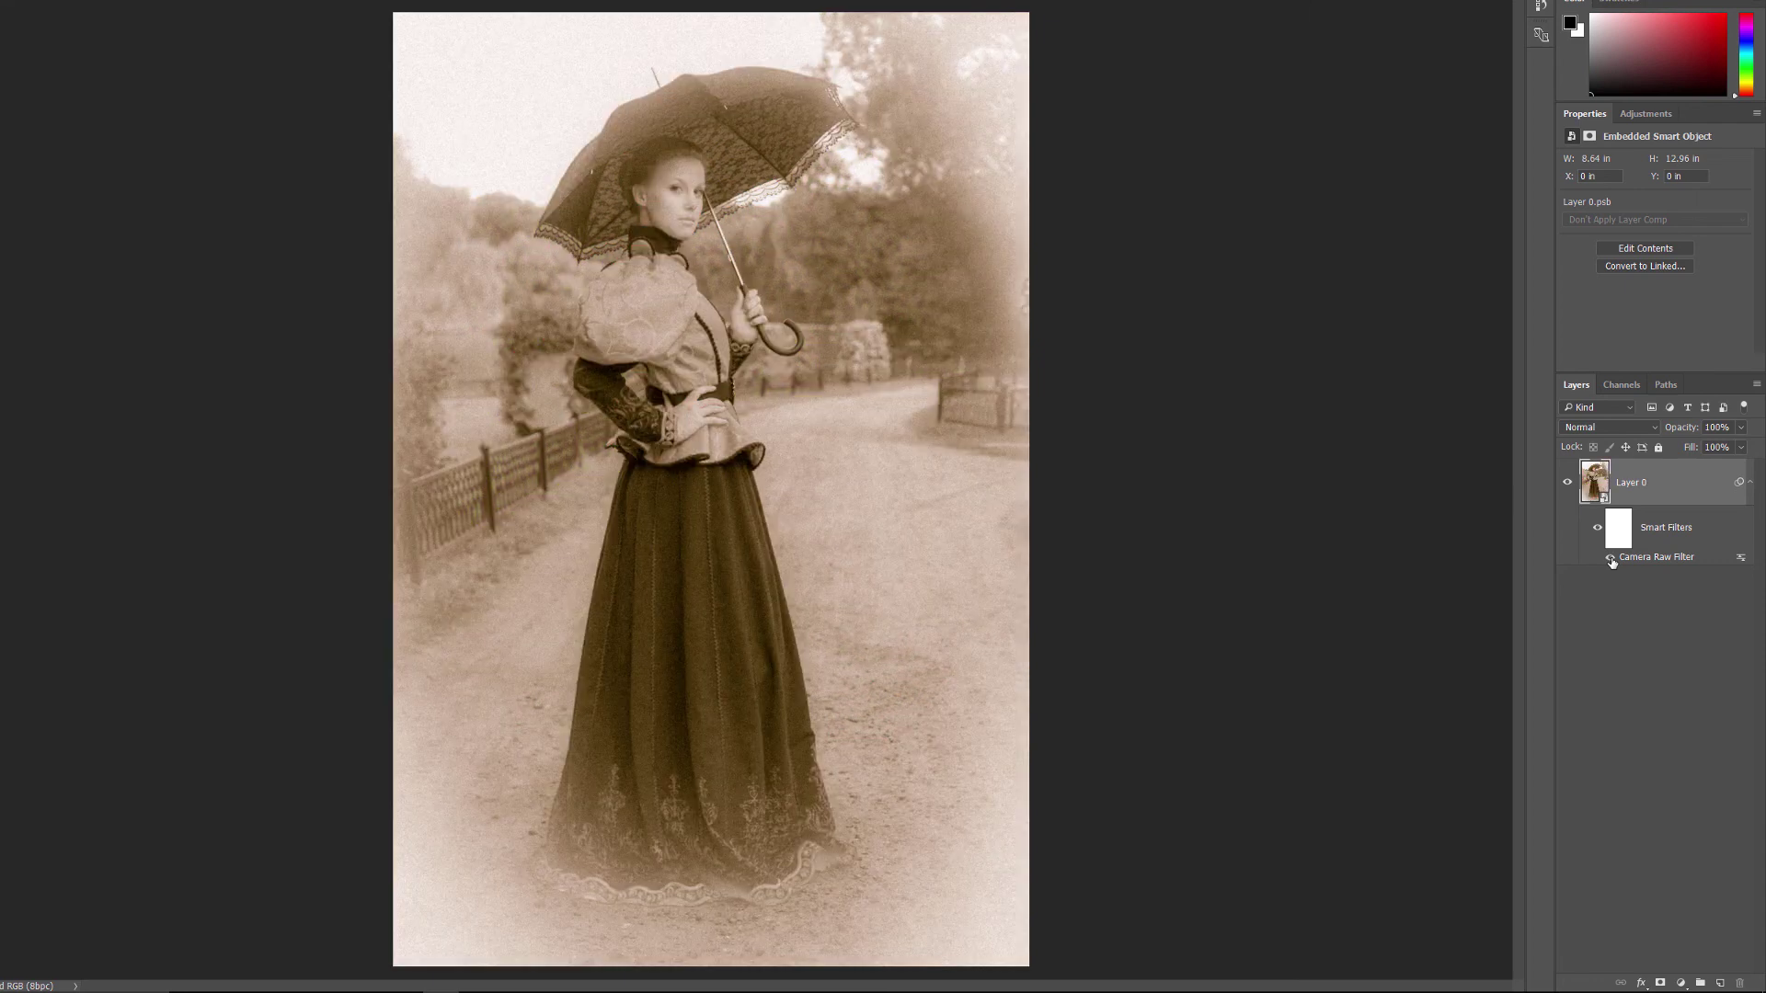